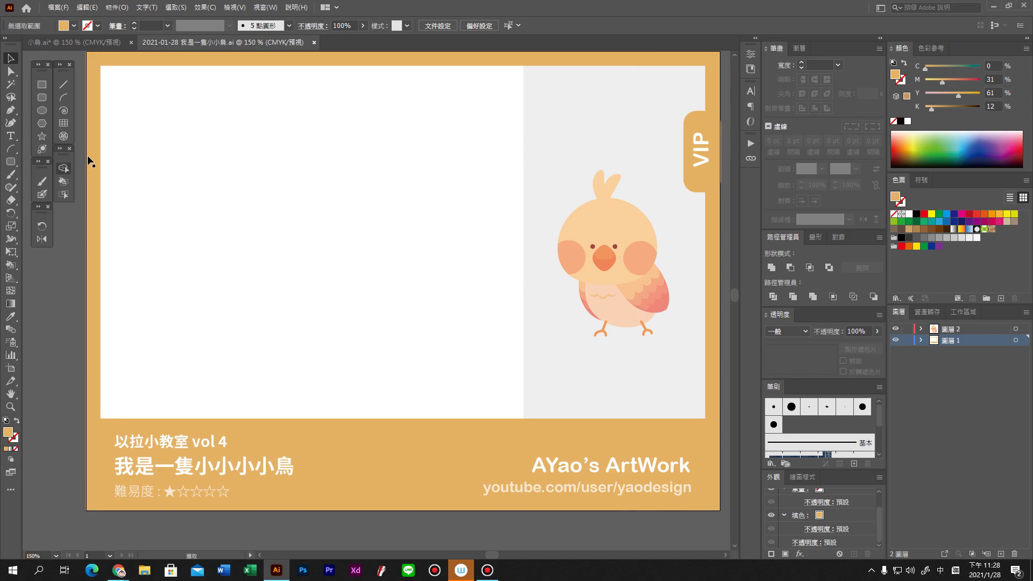
Step: Draw a circle left of the orange bird and pull its bottom anchor up to flatten it
left_click(42, 110)
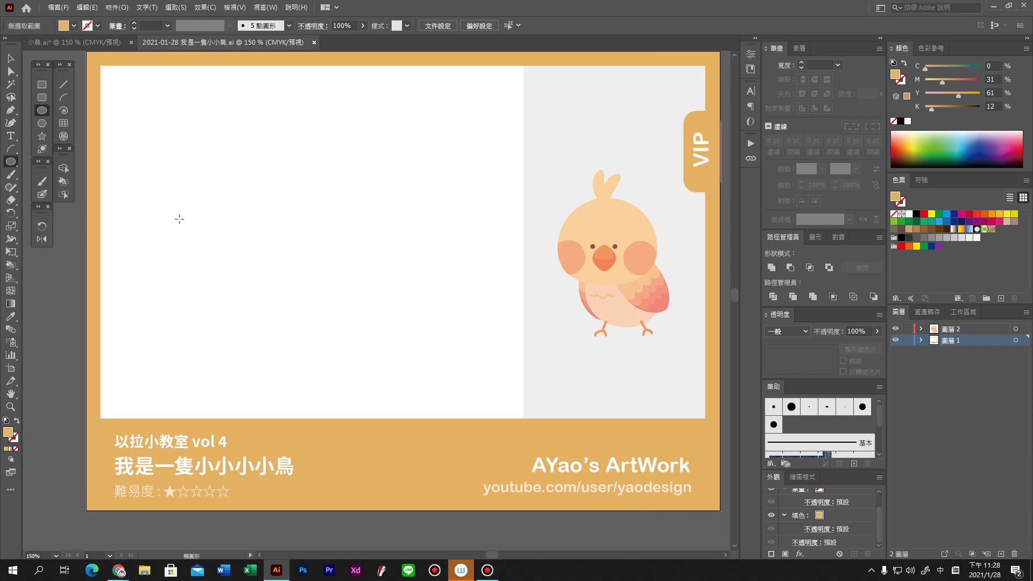
left_click_drag(181, 206, 282, 307)
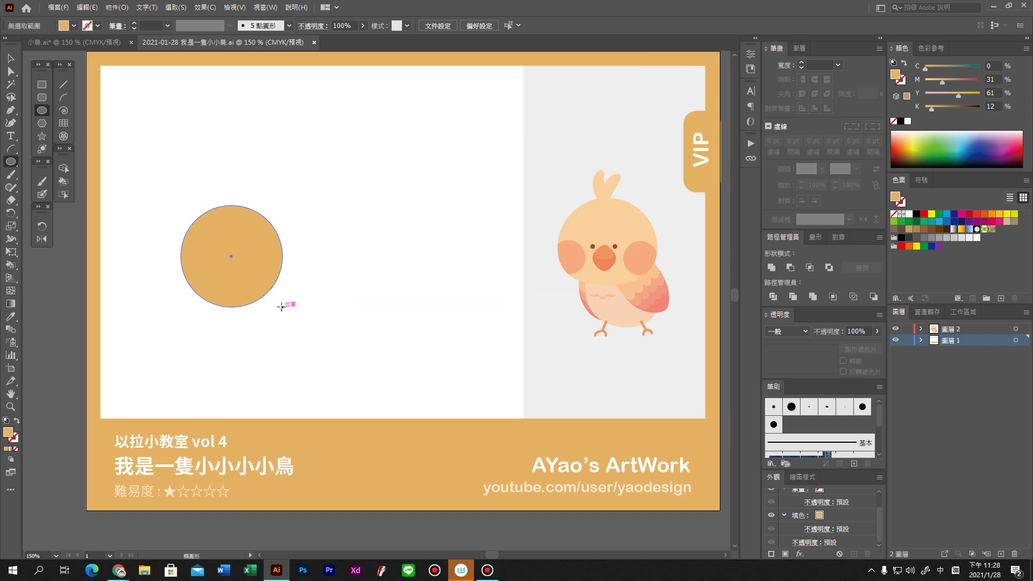
left_click_drag(282, 308, 284, 303)
key("a")
mouse_move(186, 323)
left_mouse_down()
mouse_move(255, 303)
mouse_move(231, 299)
left_mouse_up()
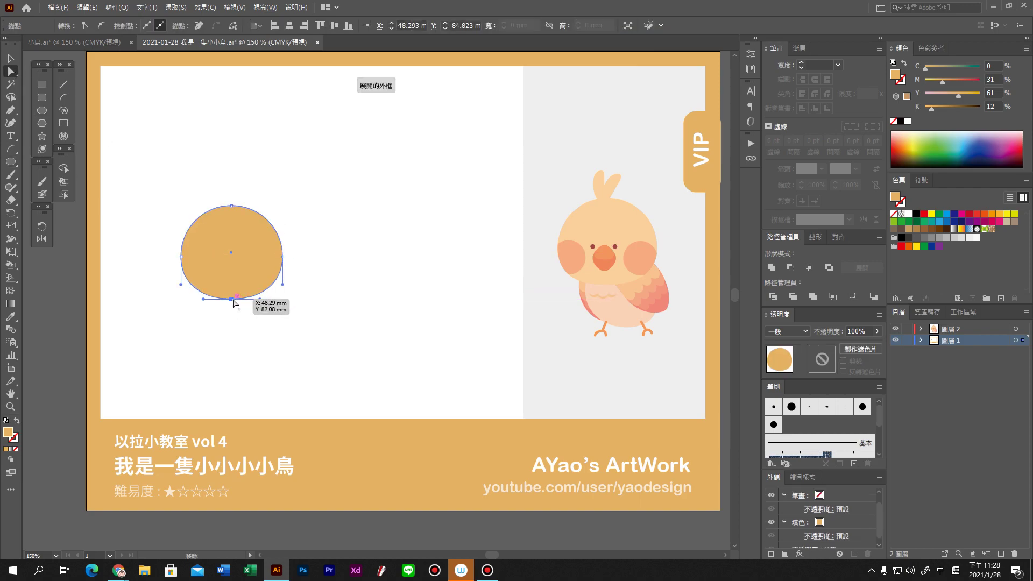
Step: Set the flattened circle's fill to light blue by reducing magenta and yellow
mouse_move(942, 81)
left_mouse_down()
mouse_move(933, 81)
mouse_move(950, 70)
mouse_move(925, 82)
mouse_move(933, 95)
left_mouse_up()
left_click(938, 94)
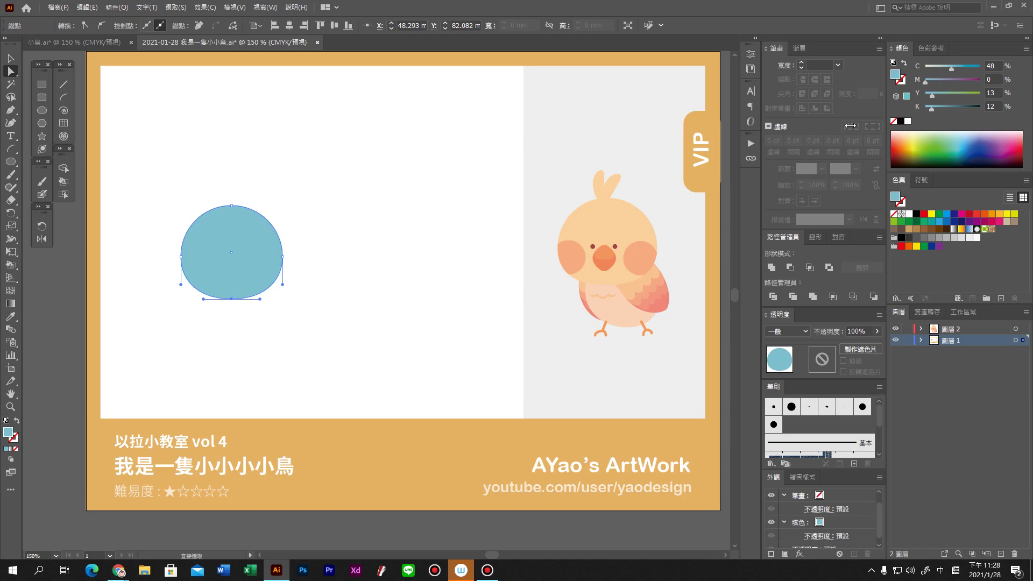
left_click(464, 249)
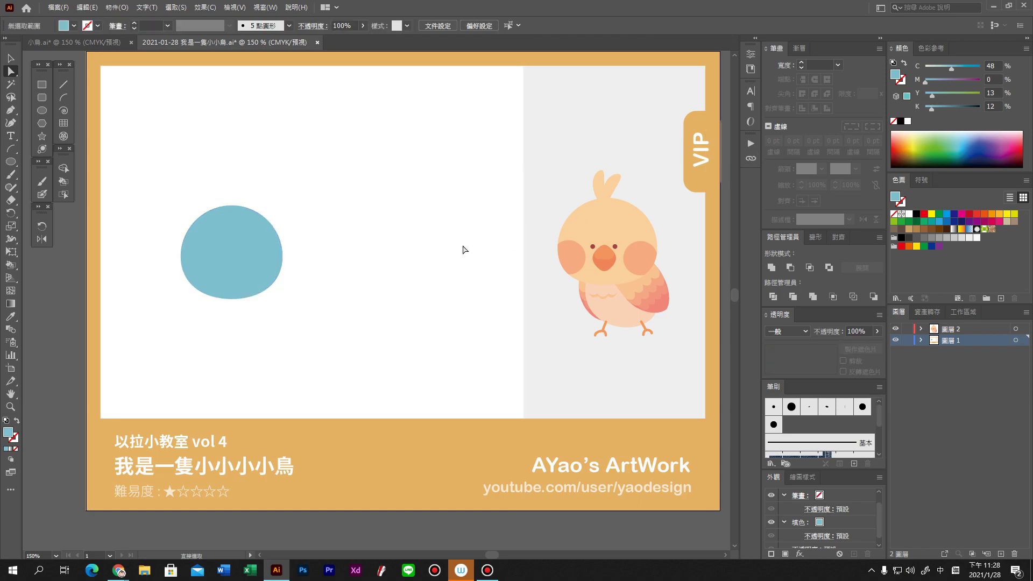
left_click(41, 111)
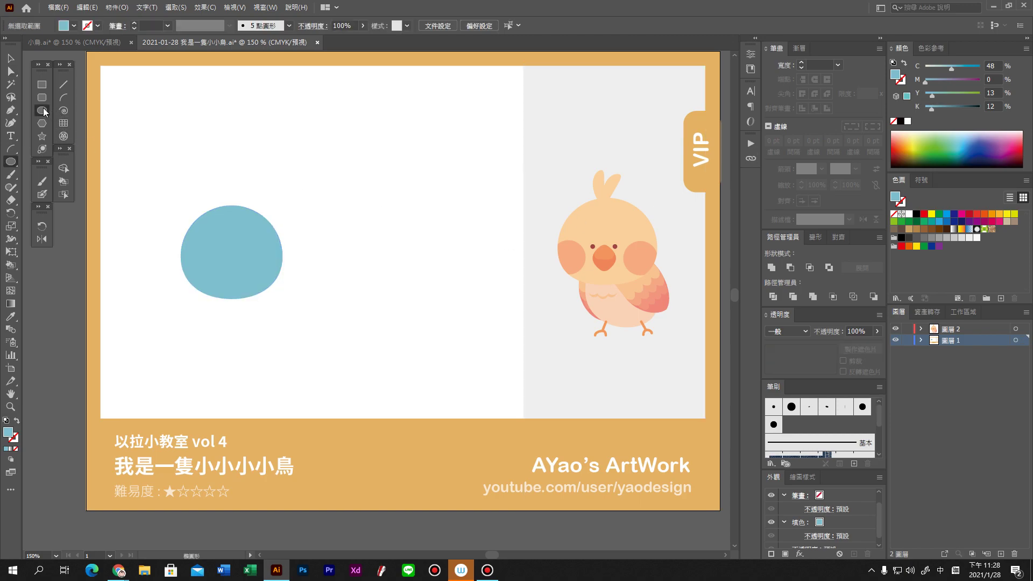
Step: Draw a small ellipse above the body and make it narrower
left_click_drag(262, 173, 285, 208)
key("a")
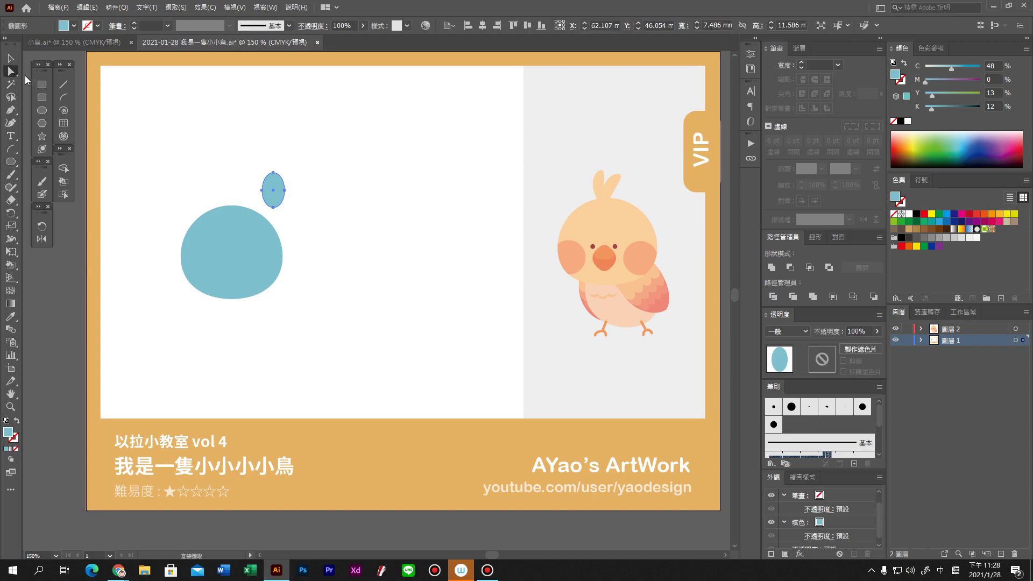
scroll(286, 208, "up", 1)
key("v")
left_click(272, 156)
left_click(279, 179)
left_click_drag(285, 184, 273, 183)
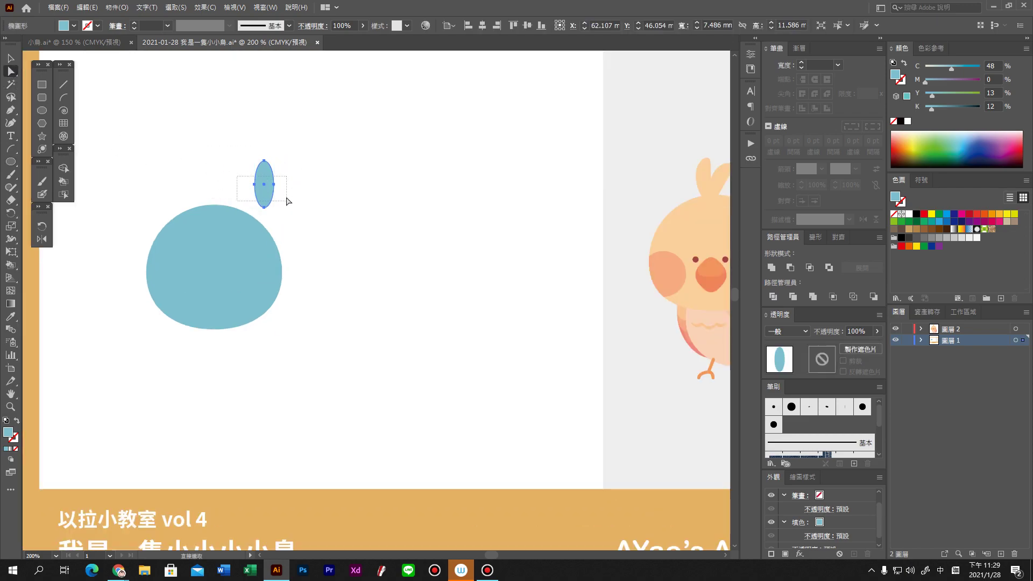
Step: Bend the narrow ellipse's anchors into leaf-shaped crest feathers on top of the body
key("a")
mouse_move(274, 186)
left_mouse_down()
mouse_move(211, 184)
mouse_move(244, 186)
mouse_move(269, 168)
mouse_move(241, 186)
left_mouse_up()
left_click(249, 183)
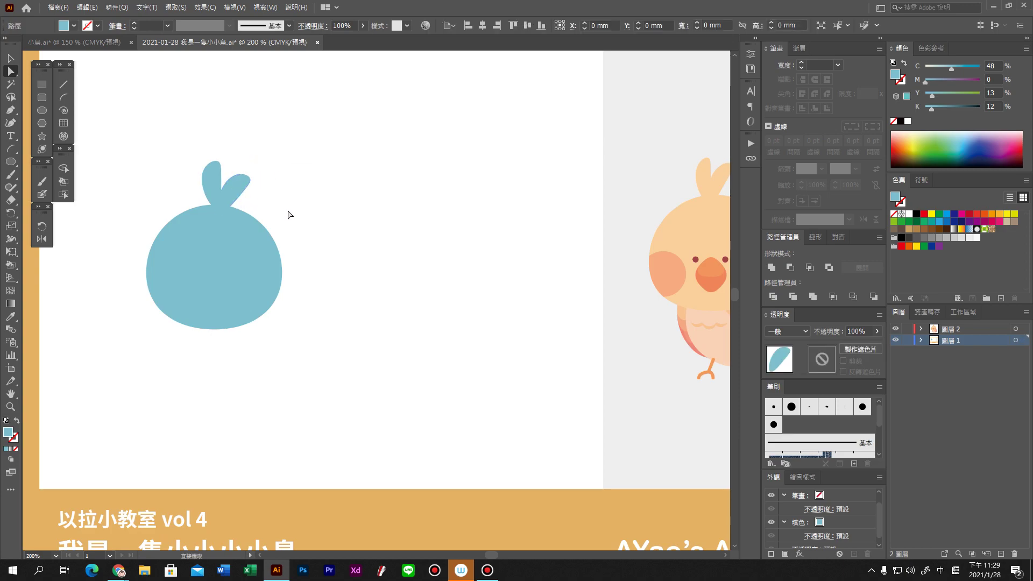
key("ctrl+minus")
scroll(304, 274, "down", 1)
key("ctrl+plus")
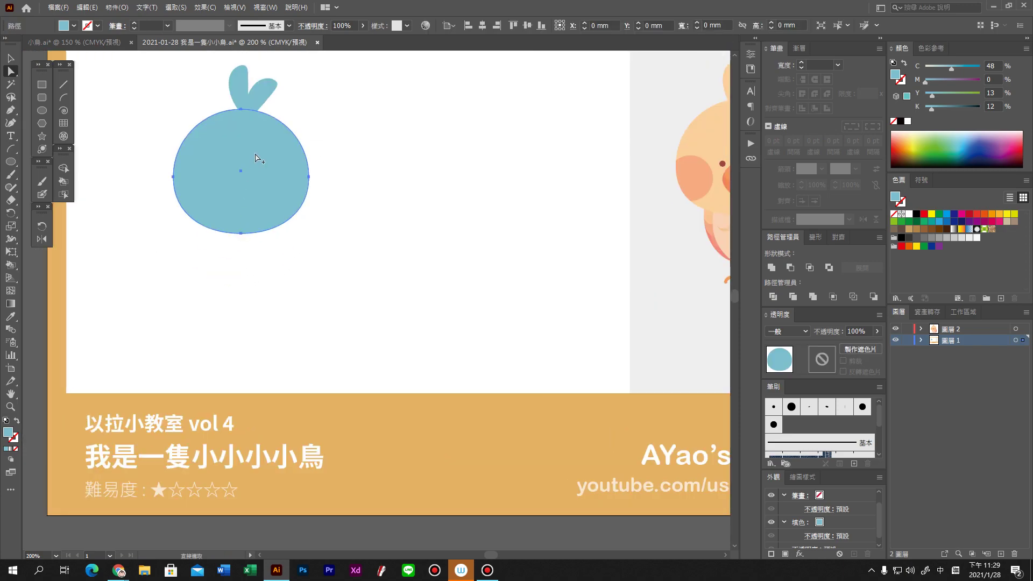
Step: Duplicate the body, shrink the copy, move it under the body and lighten its blue
left_click_drag(253, 178, 329, 249)
left_click_drag(393, 323, 364, 297)
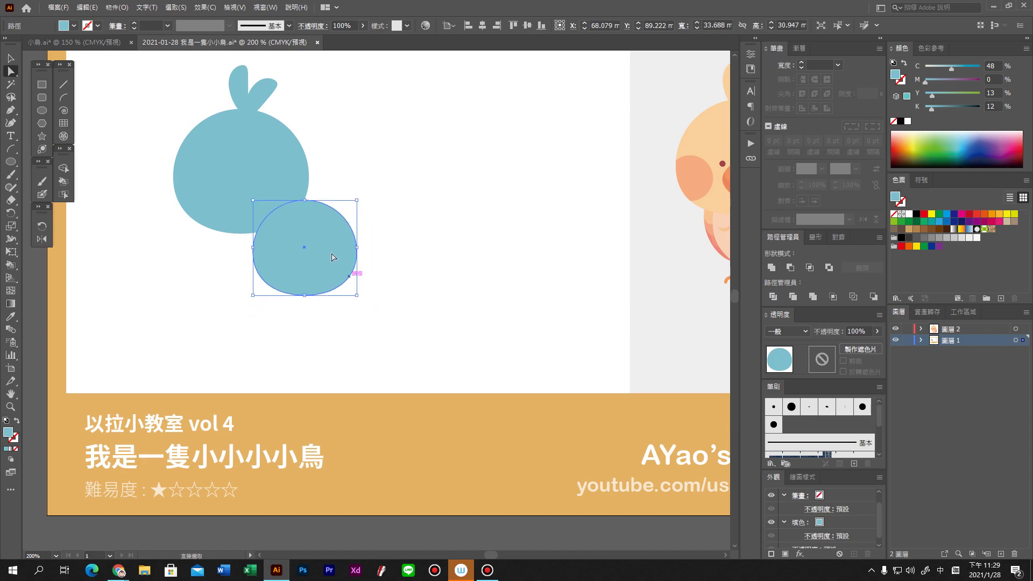
left_click_drag(329, 258, 285, 260)
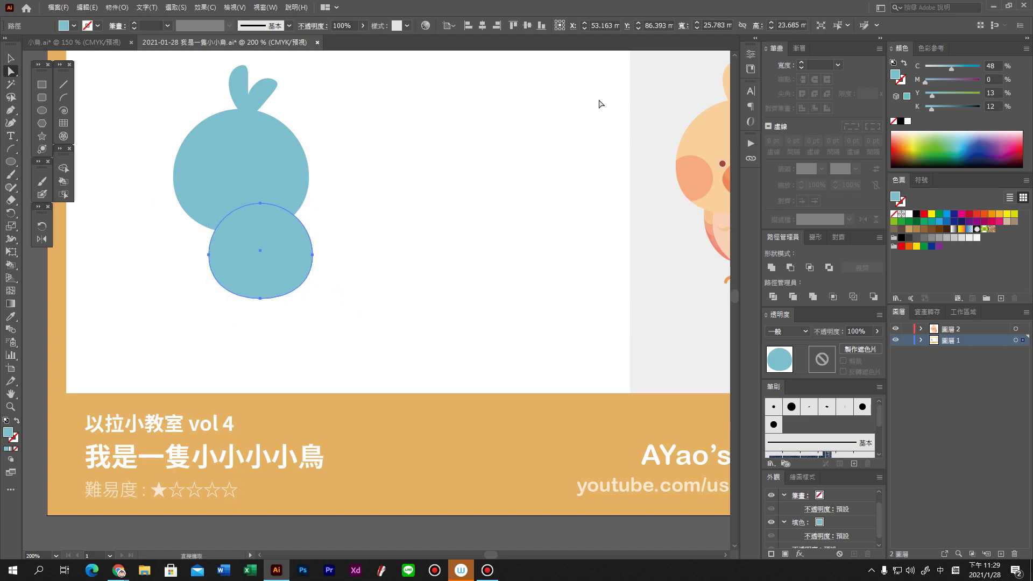
left_click_drag(925, 68, 943, 67)
left_click(449, 283)
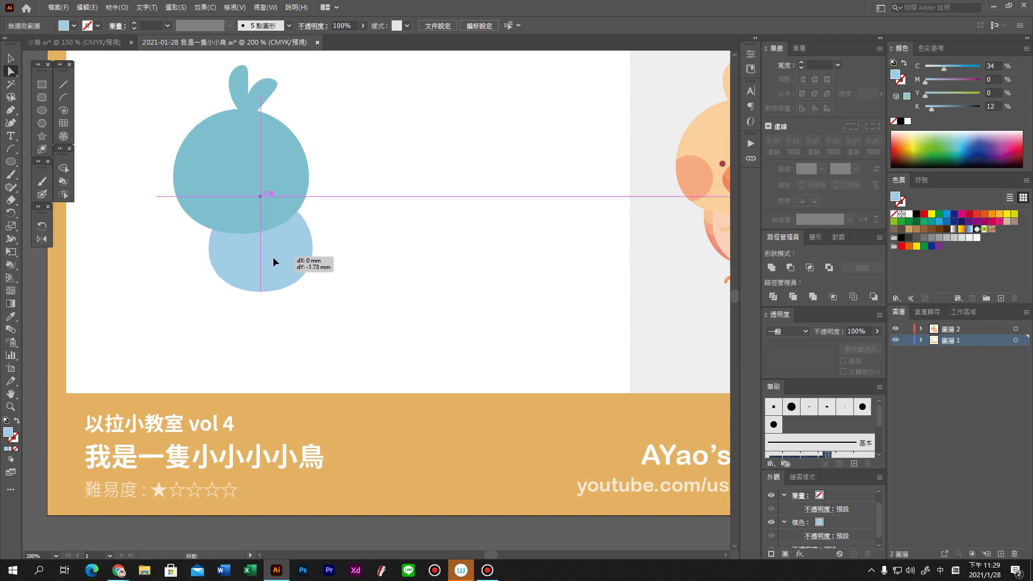
key("ctrl+1")
scroll(354, 252, "up", 2)
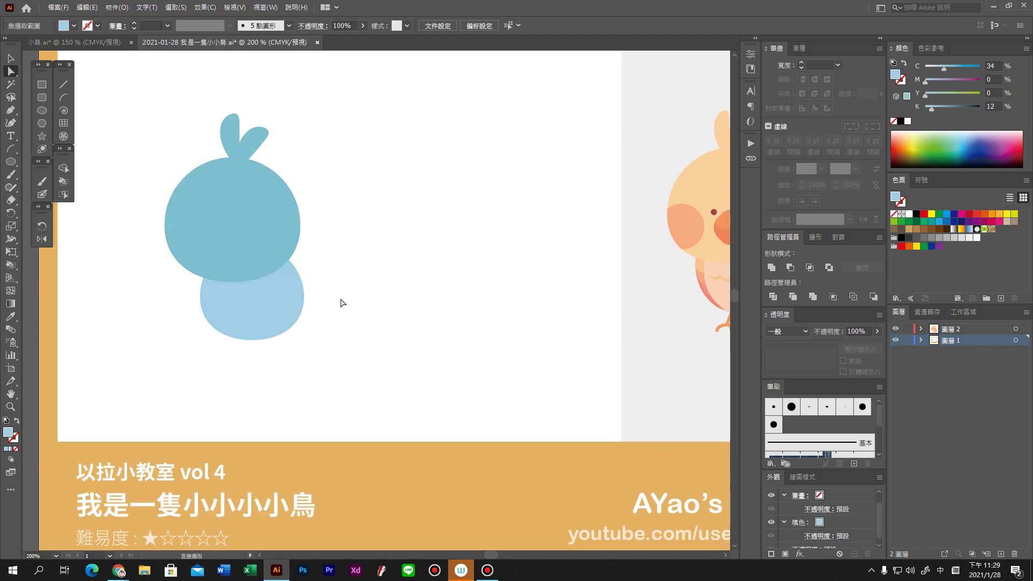
Step: Fine-tune the belly circle's blue, first more saturated then lighter again
left_click(277, 293)
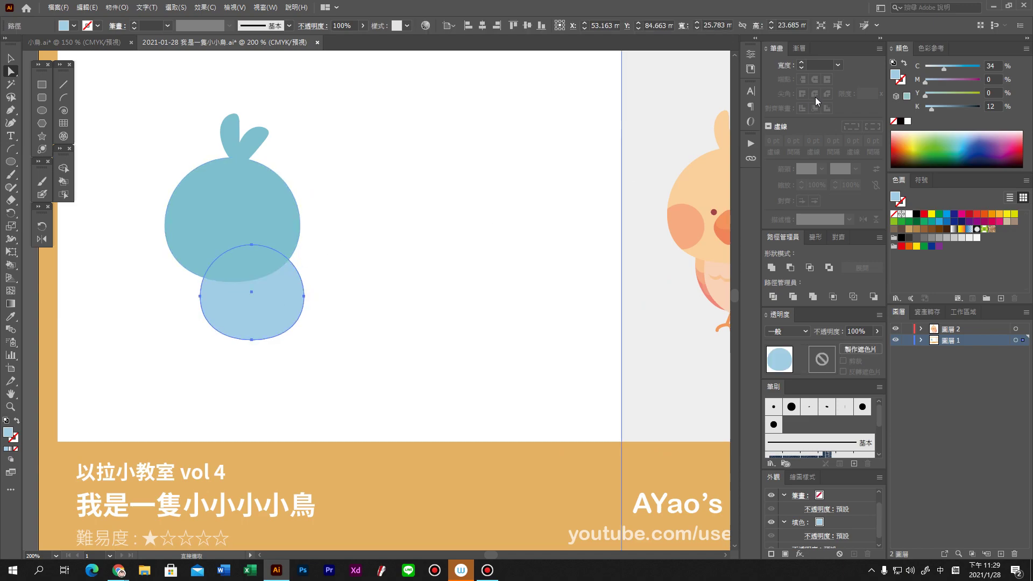
left_click(948, 70)
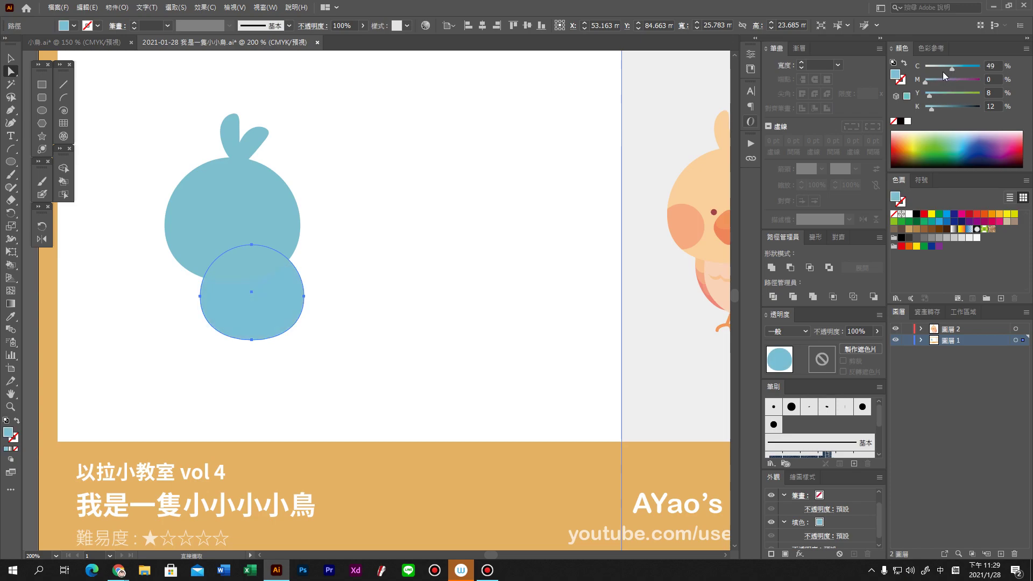
left_click(946, 65)
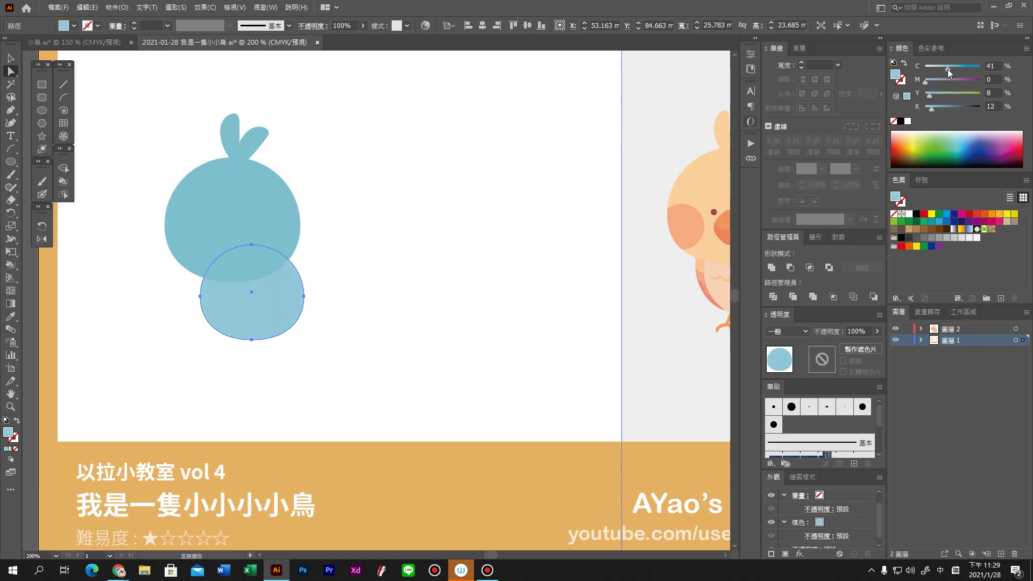
left_click(468, 271)
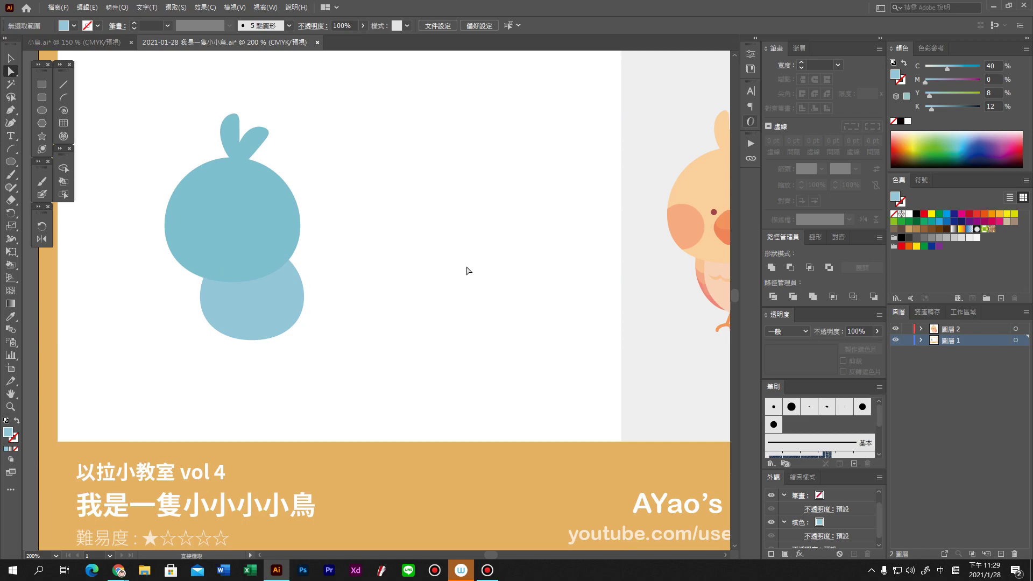
scroll(371, 264, "right", 2)
scroll(388, 247, "left", 1)
scroll(388, 248, "down", 1)
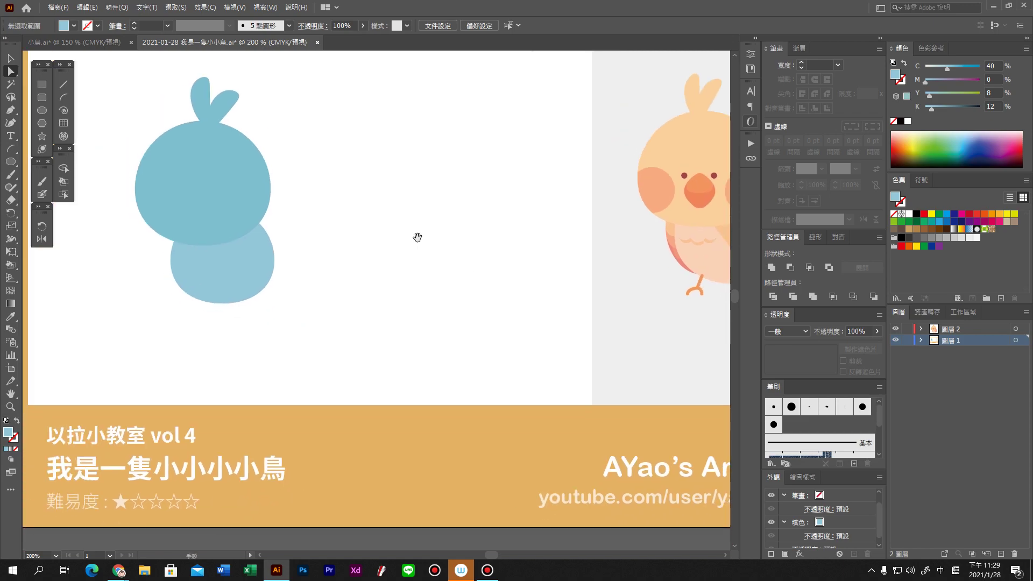
key("l")
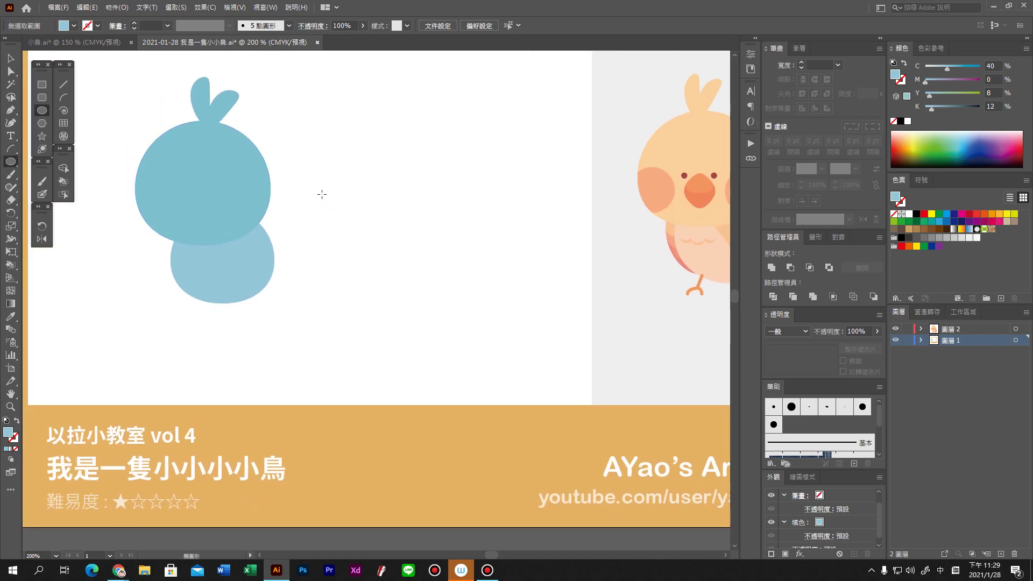
scroll(257, 208, "right", 2)
Step: Draw a small circle, sample the body's blue onto it, and set K to 14
left_click_drag(215, 195, 287, 268)
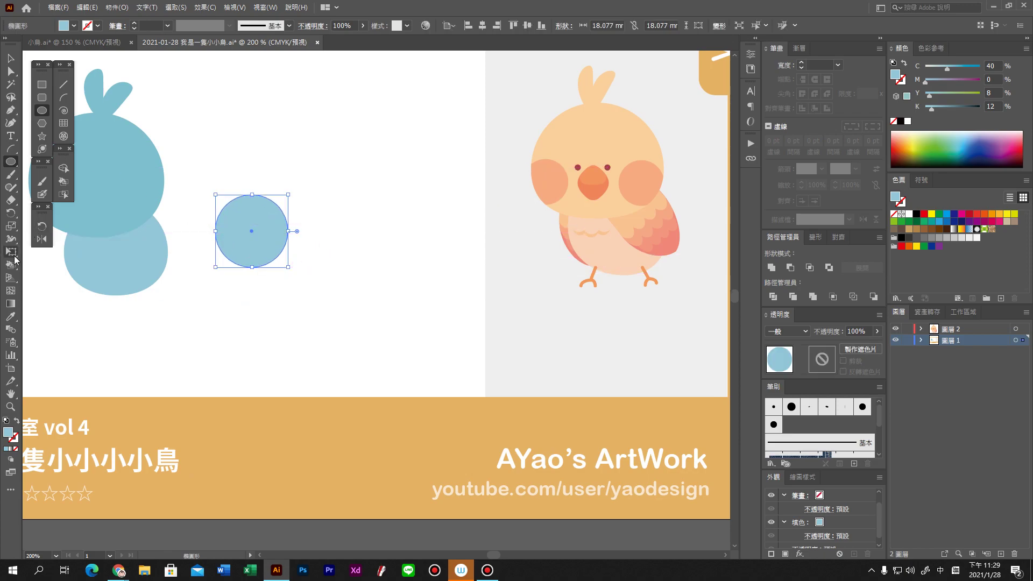
left_click(10, 316)
left_click(108, 172)
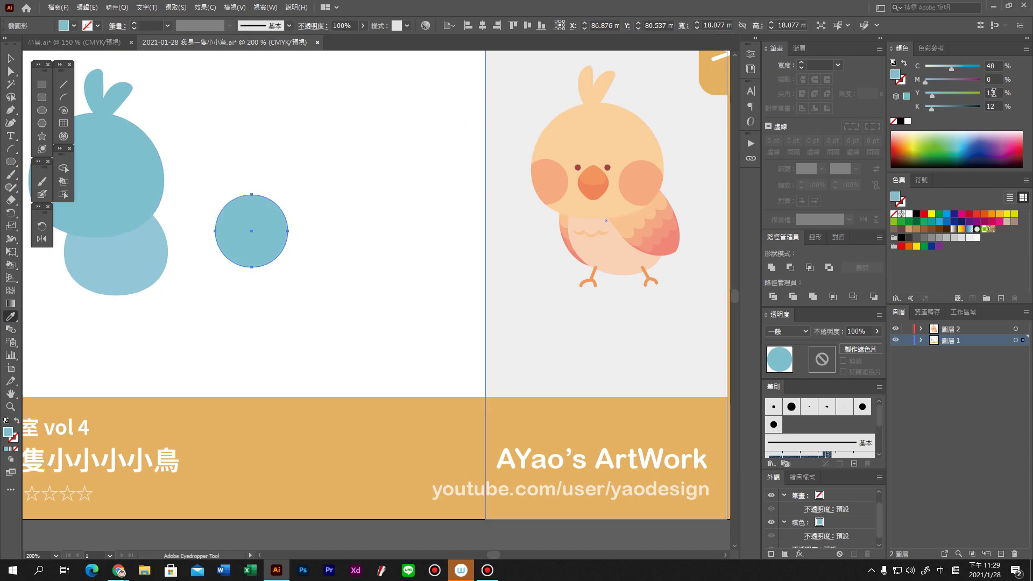
left_click(992, 65)
left_click(997, 106)
type("14")
key("Return")
Step: Reshape the circle into a pointed wing and place it on the body's right side
left_click(11, 71)
mouse_move(251, 267)
left_mouse_down()
mouse_move(272, 267)
mouse_move(263, 270)
left_mouse_up()
mouse_move(278, 224)
left_mouse_down()
mouse_move(171, 237)
mouse_move(138, 253)
left_mouse_up()
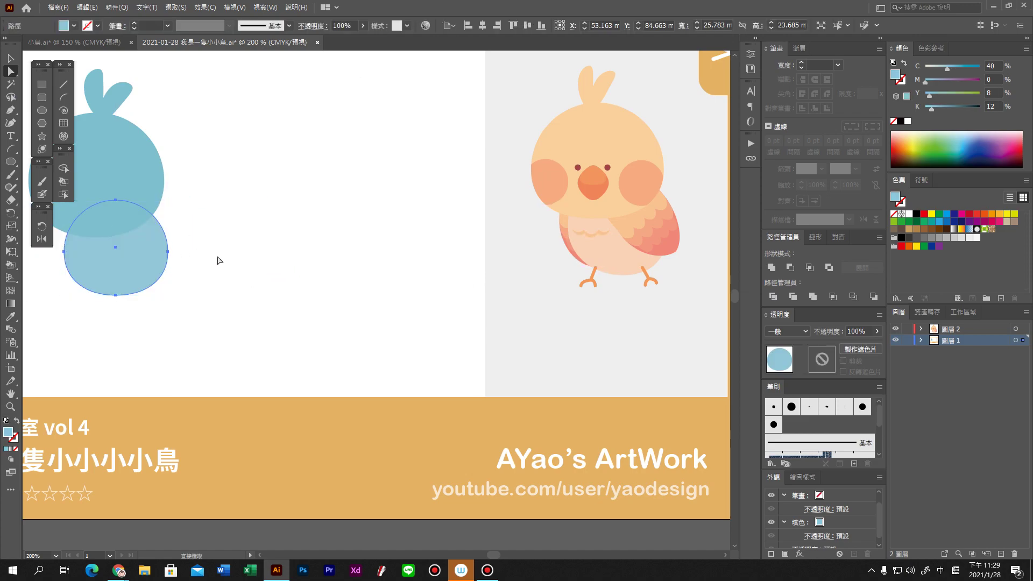
key("v")
key("ctrl+f")
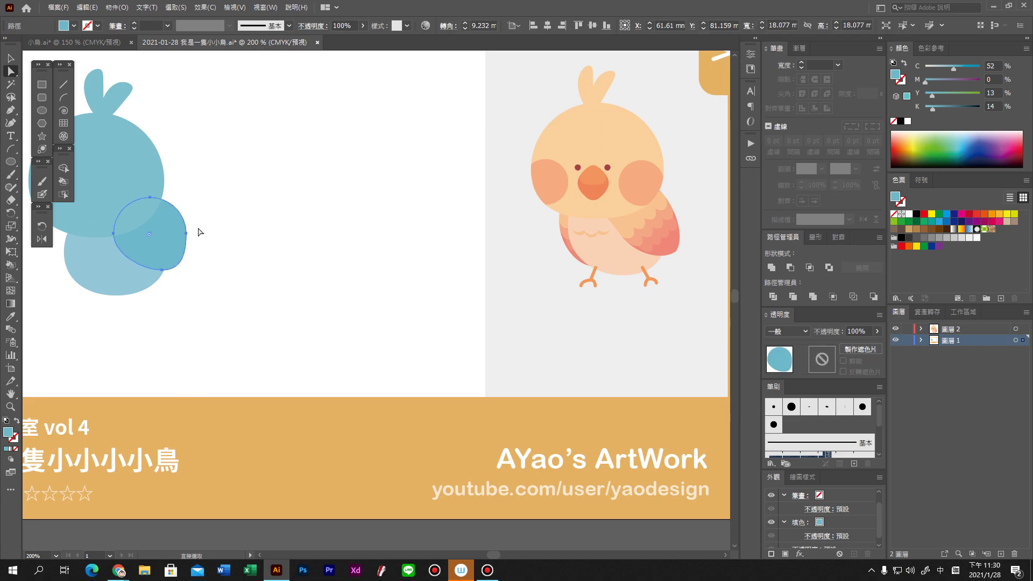
key("a")
left_click_drag(187, 234, 134, 201)
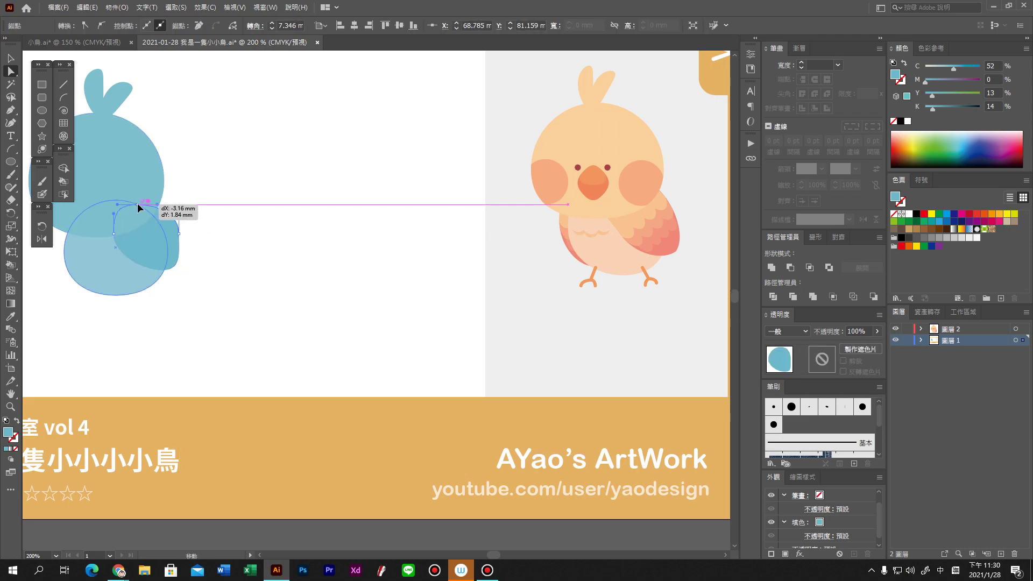
left_click_drag(179, 233, 243, 220)
left_click(215, 256)
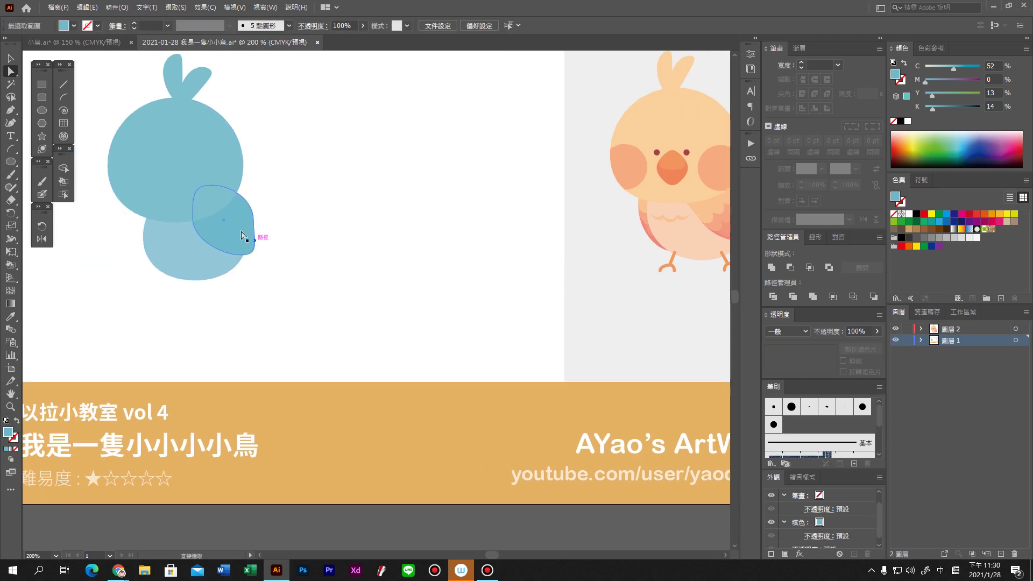
Step: Adjust the wing's right anchor and place a copy of the wing on the body's left
left_click(243, 219)
scroll(275, 234, "up", 2, "alt")
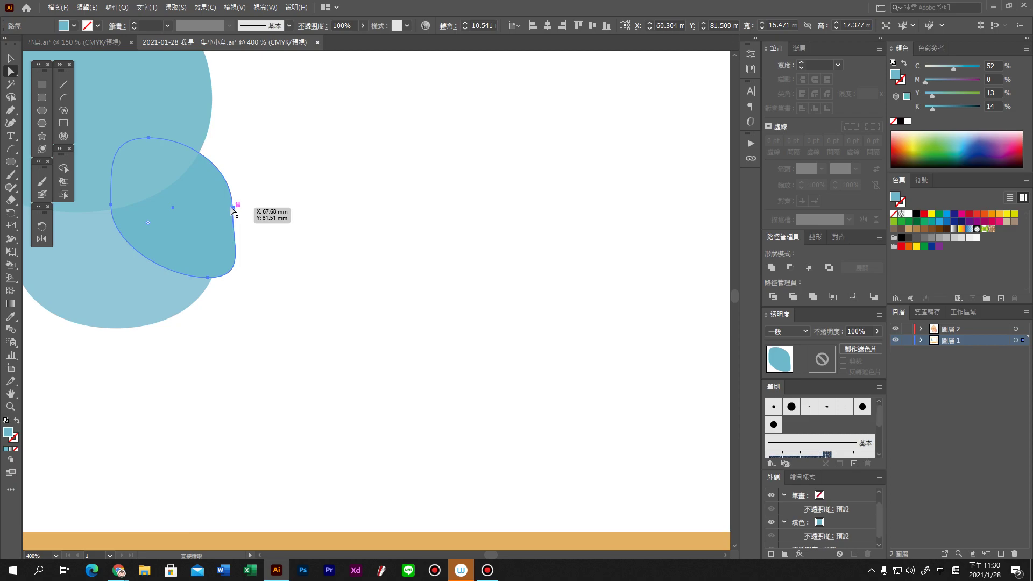
left_click(235, 246)
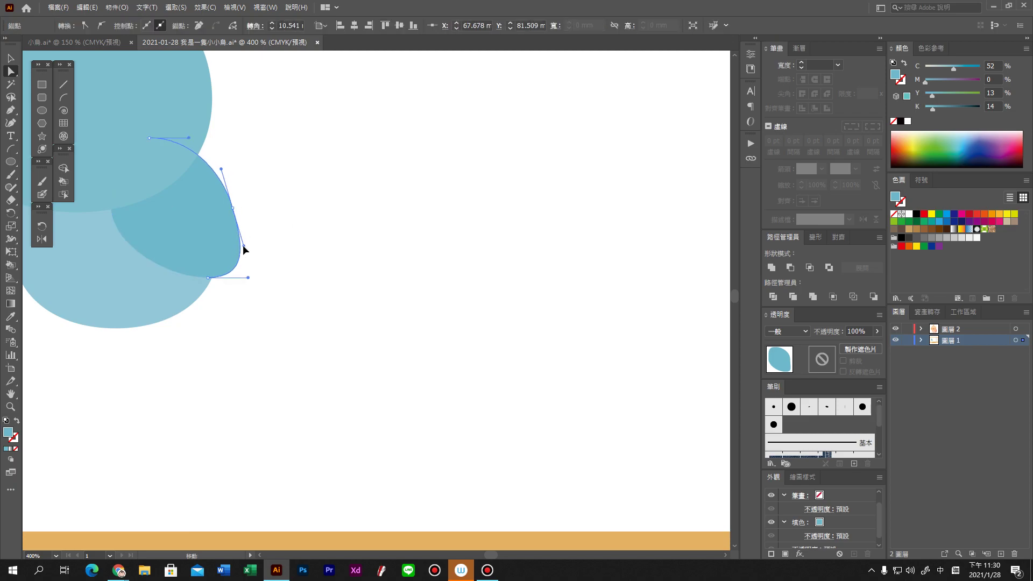
mouse_move(201, 242)
left_mouse_down()
mouse_move(188, 267)
mouse_move(161, 264)
left_mouse_up()
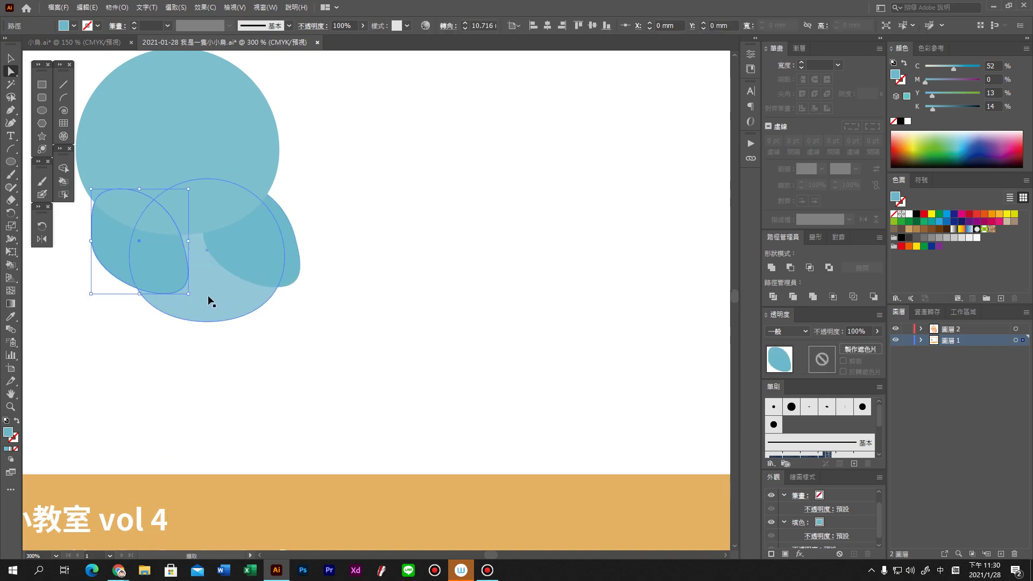
Step: Send the copied wing behind the belly circle and slide it so it peeks out
right_click(162, 265)
left_click(165, 260)
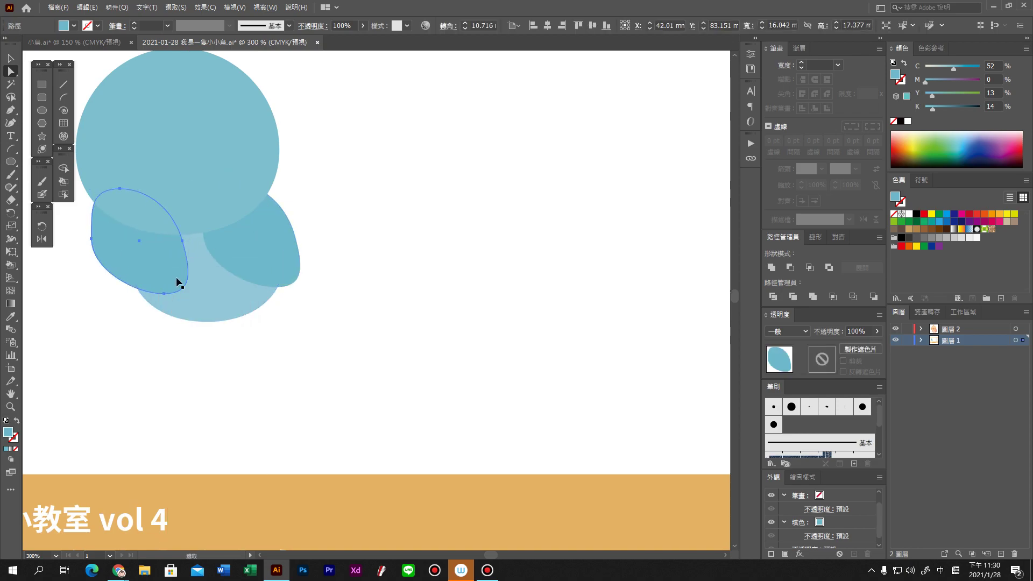
left_click(178, 277)
key("ctrl+shift+bracketright")
left_click(147, 362)
left_click_drag(105, 253, 131, 264)
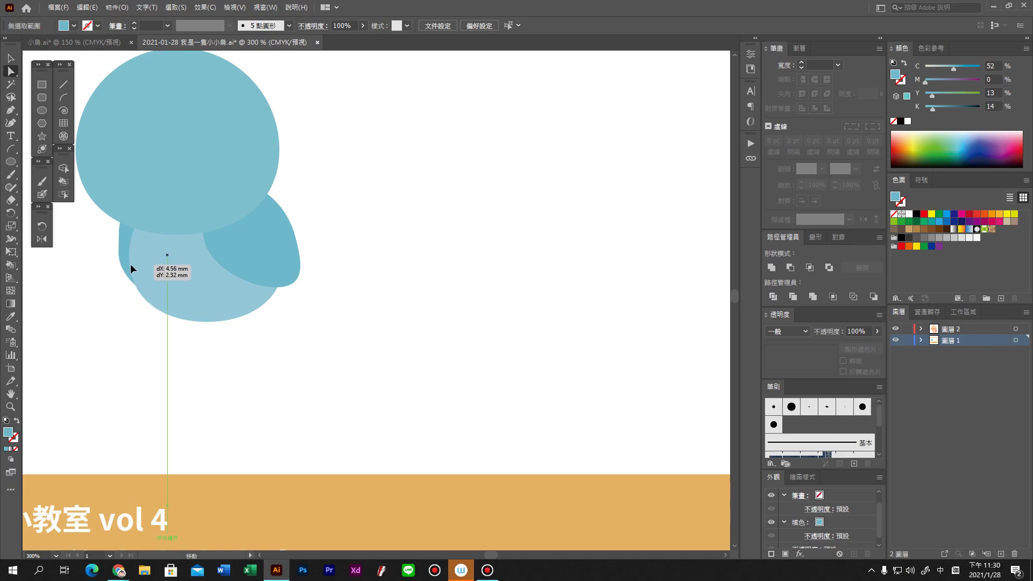
scroll(167, 339, "down", 1)
scroll(283, 369, "down", 1)
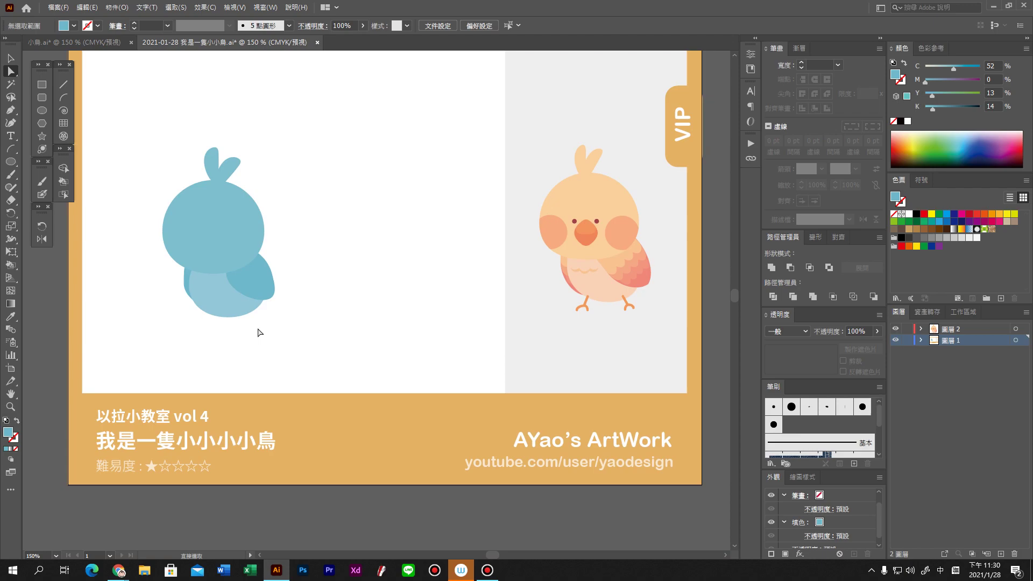
Step: Make the belly a paler blue by removing its yellow and lowering cyan
left_click(215, 288)
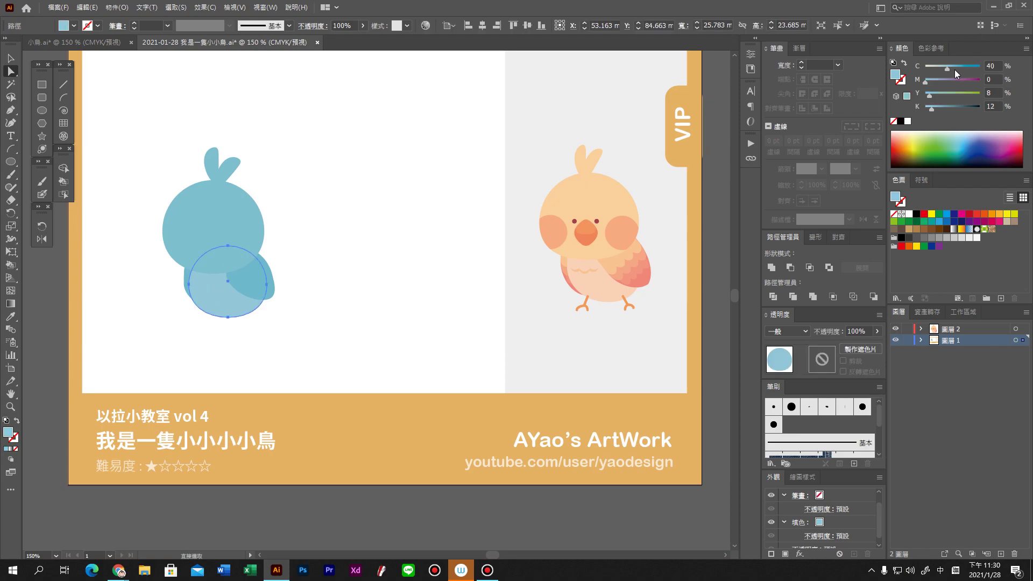
left_click_drag(929, 95, 921, 94)
left_click_drag(943, 67, 944, 68)
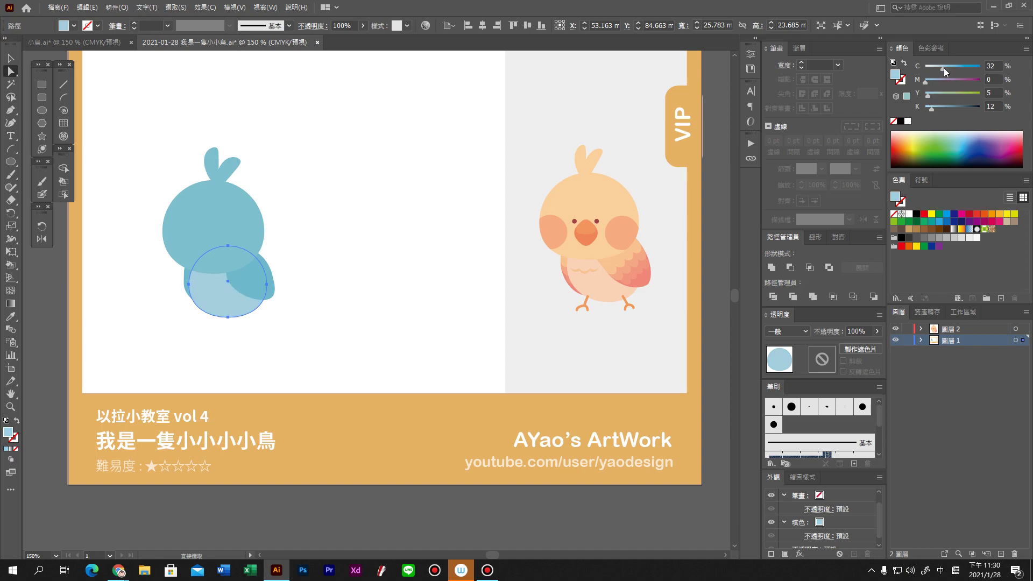
left_click(344, 294)
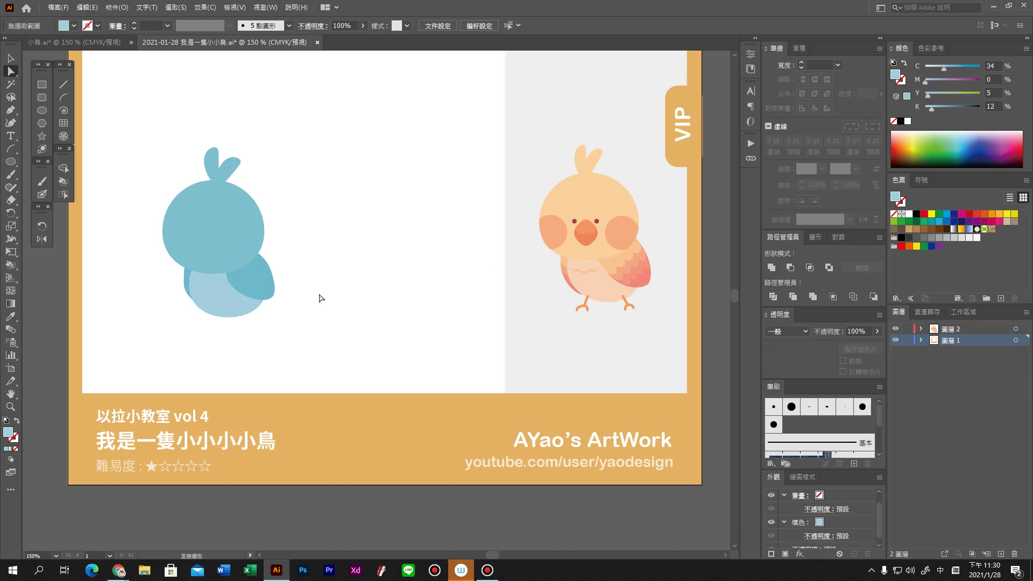
scroll(200, 323, "up", 3, "alt")
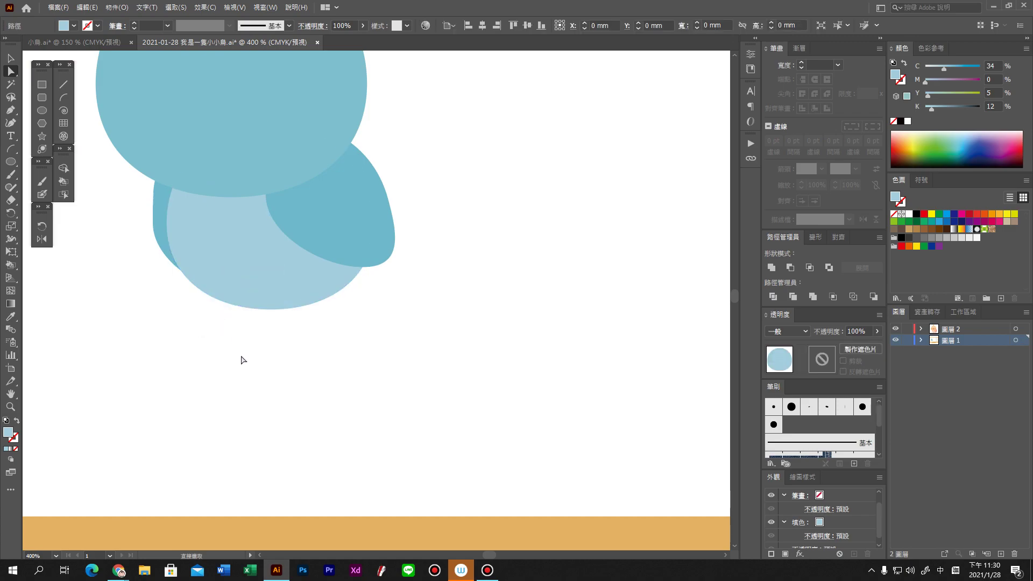
scroll(240, 357, "down", 3, "alt")
scroll(230, 371, "up", 2, "alt")
Step: Nudge the belly circle slightly right and down beneath the head
left_click(346, 240)
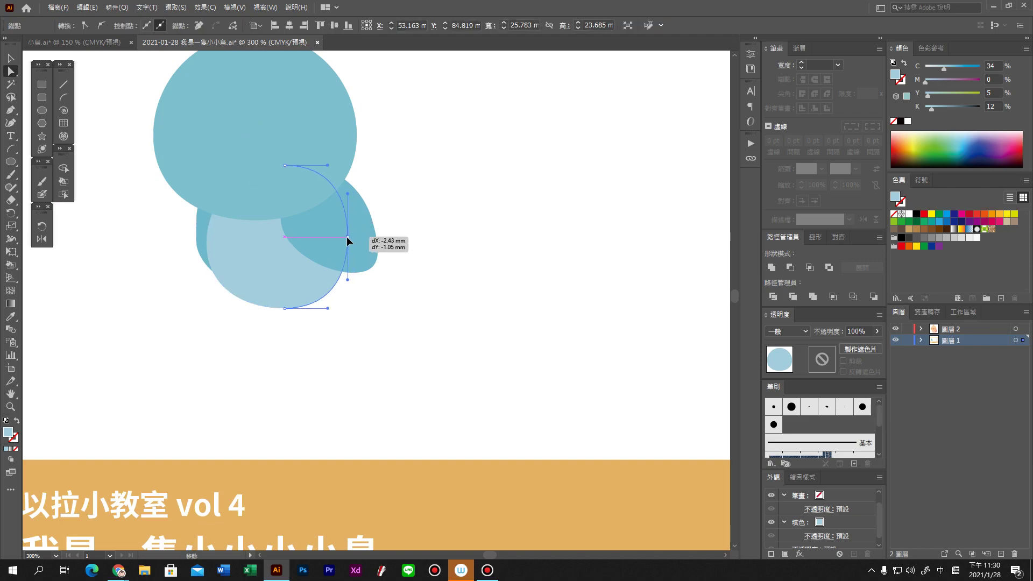
mouse_move(280, 297)
left_mouse_down()
mouse_move(291, 301)
mouse_move(285, 289)
left_mouse_up()
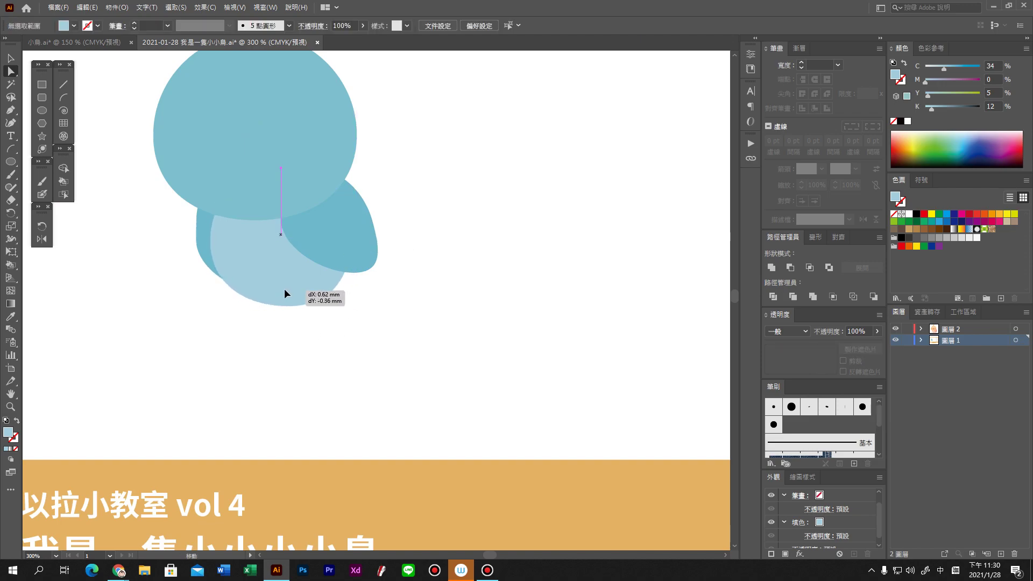
left_click(283, 342)
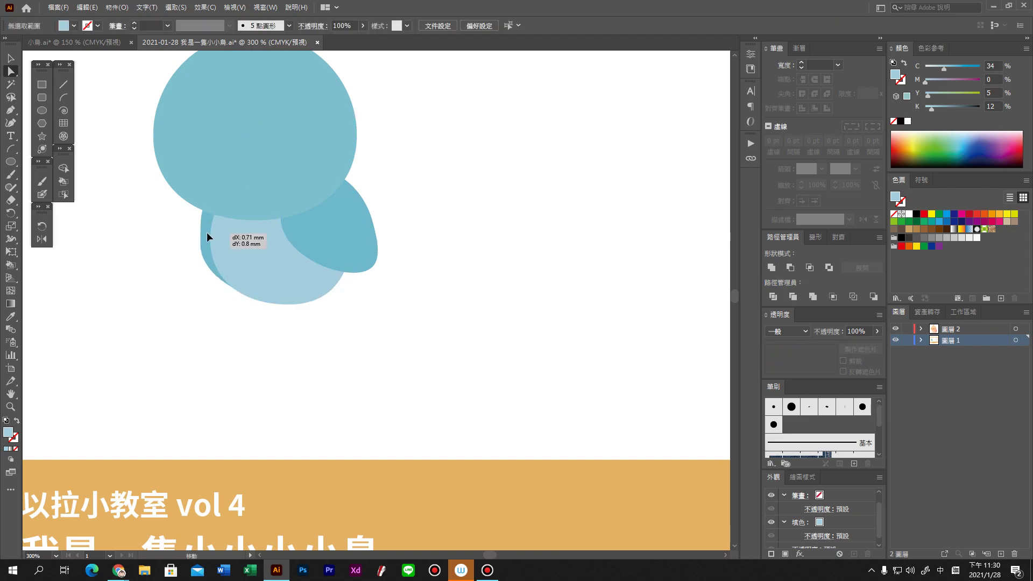
left_click(207, 232)
key("ctrl+0")
scroll(242, 269, "up", 3)
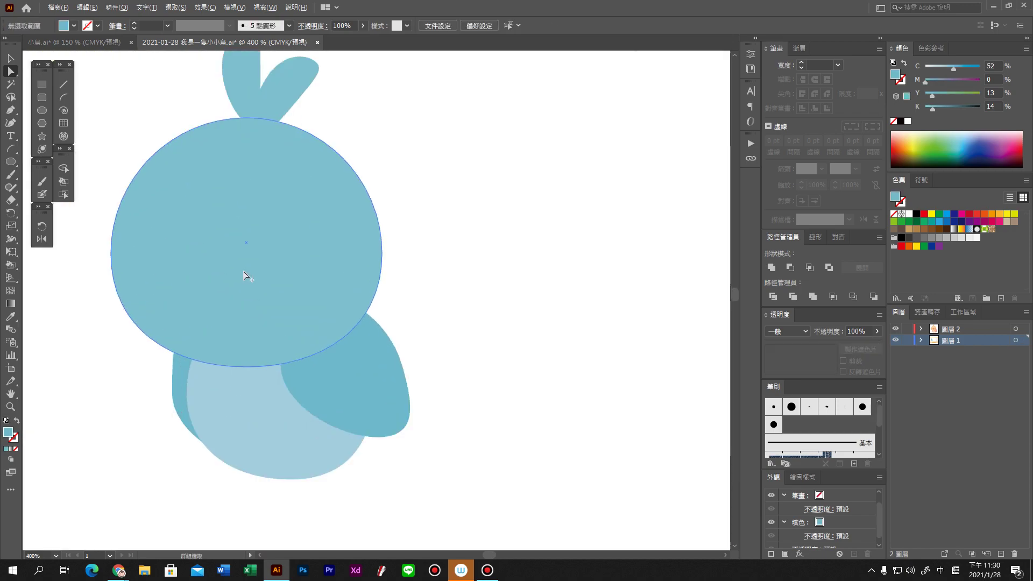
left_click(43, 123)
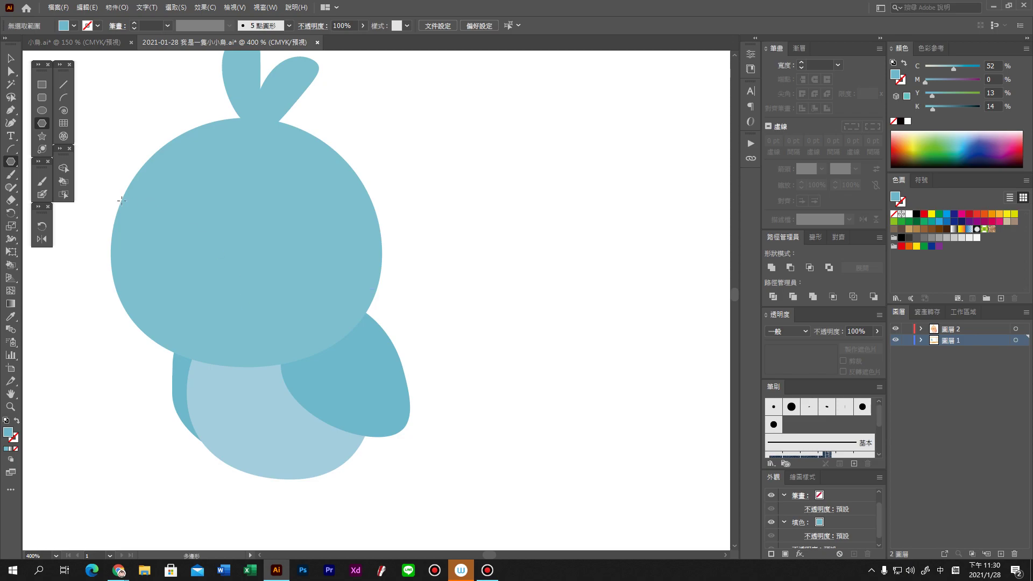
Step: Draw a trial square on the head, try rotating it, then delete it
left_click(41, 85)
left_click_drag(194, 245, 252, 298)
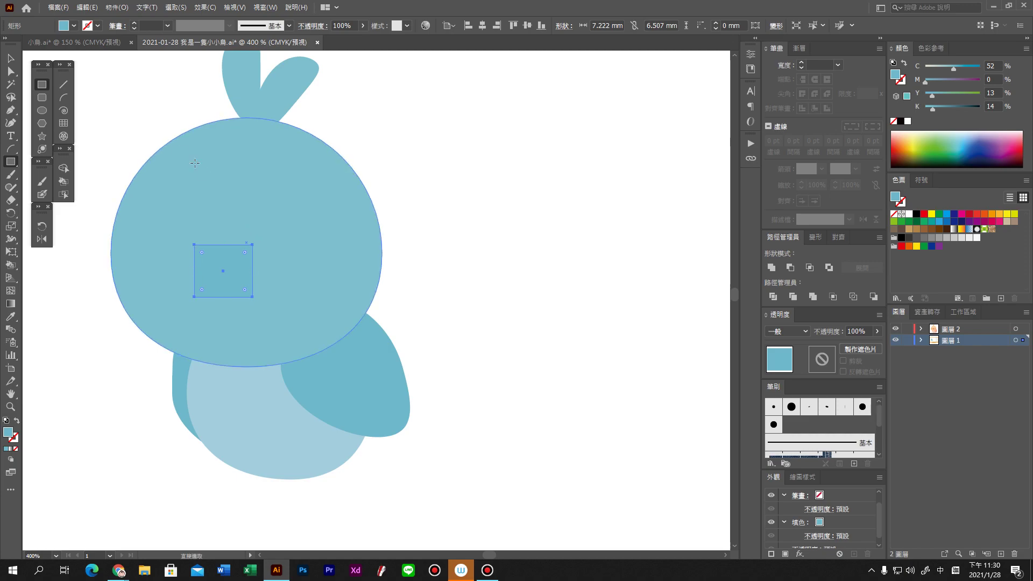
key("v")
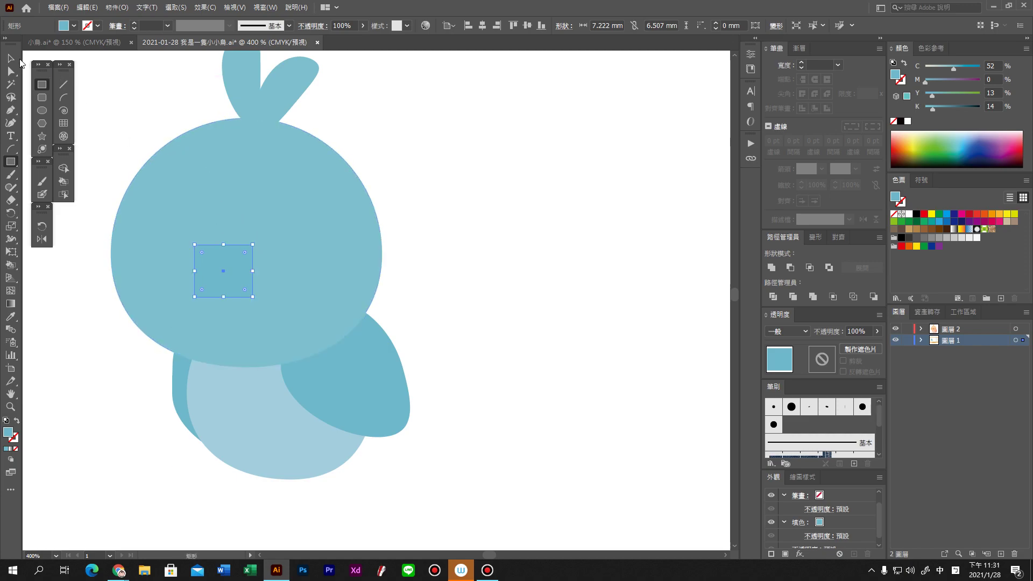
mouse_move(257, 241)
left_mouse_down()
mouse_move(272, 264)
mouse_move(462, 257)
left_mouse_up()
key("ctrl+z")
key("Delete")
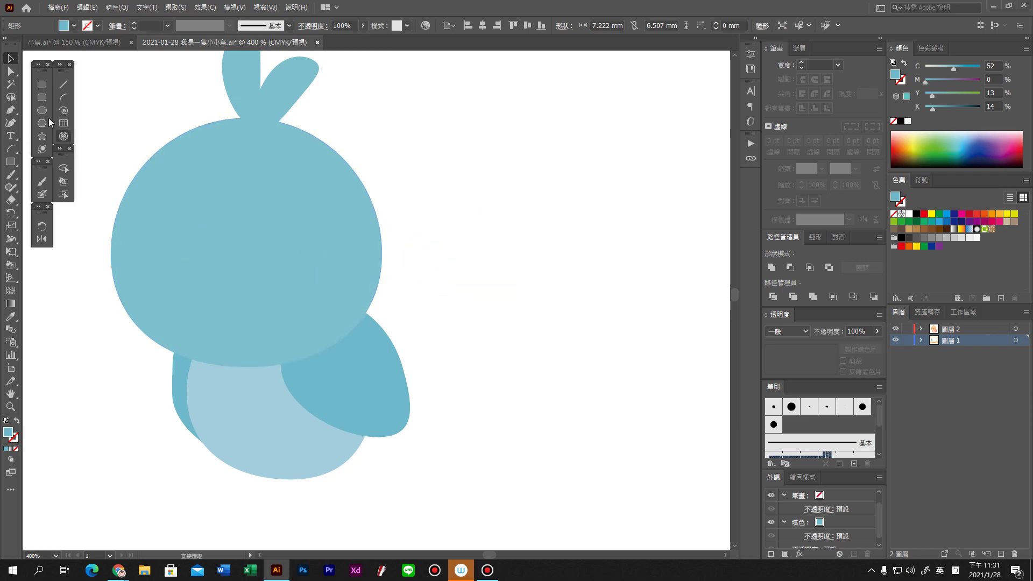
Step: Draw a new square beside the bird and rotate it 45° into a diamond
key("m")
left_click_drag(445, 258, 507, 318)
key("v")
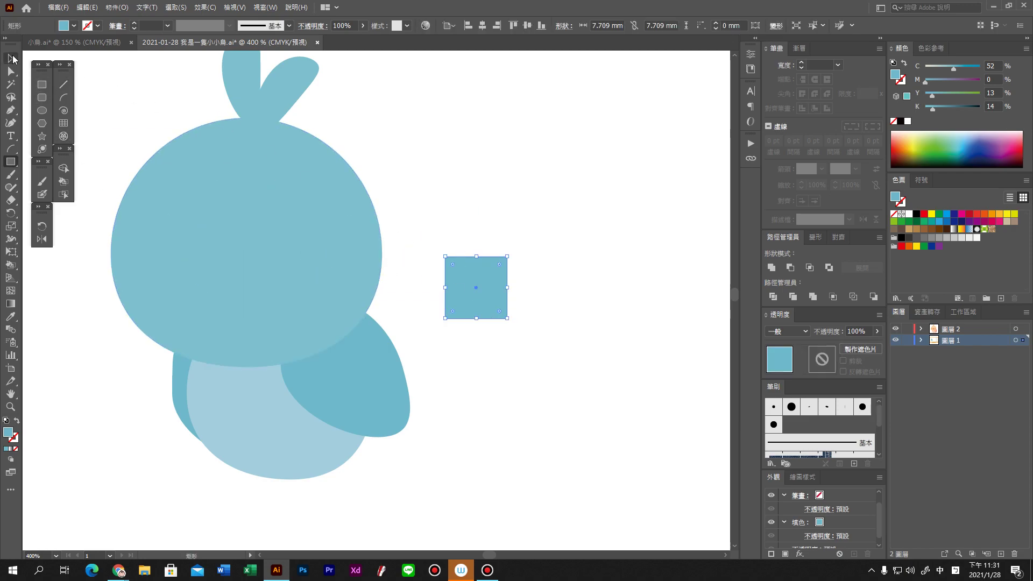
mouse_move(514, 256)
left_mouse_down()
mouse_move(544, 292)
mouse_move(525, 291)
left_mouse_up()
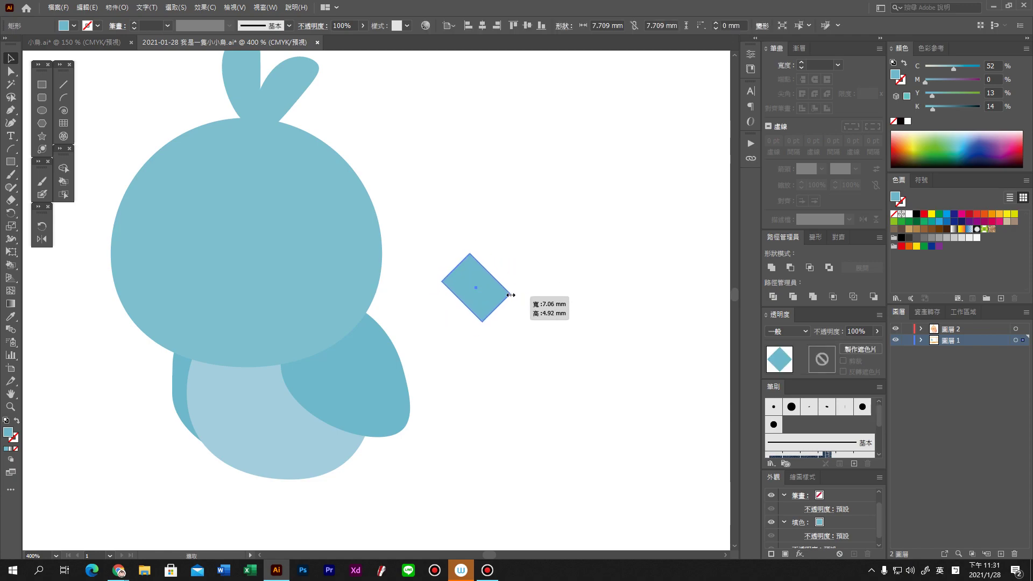
left_click_drag(521, 290, 508, 294)
left_click(526, 300)
key("ctrl+z")
left_click(532, 309)
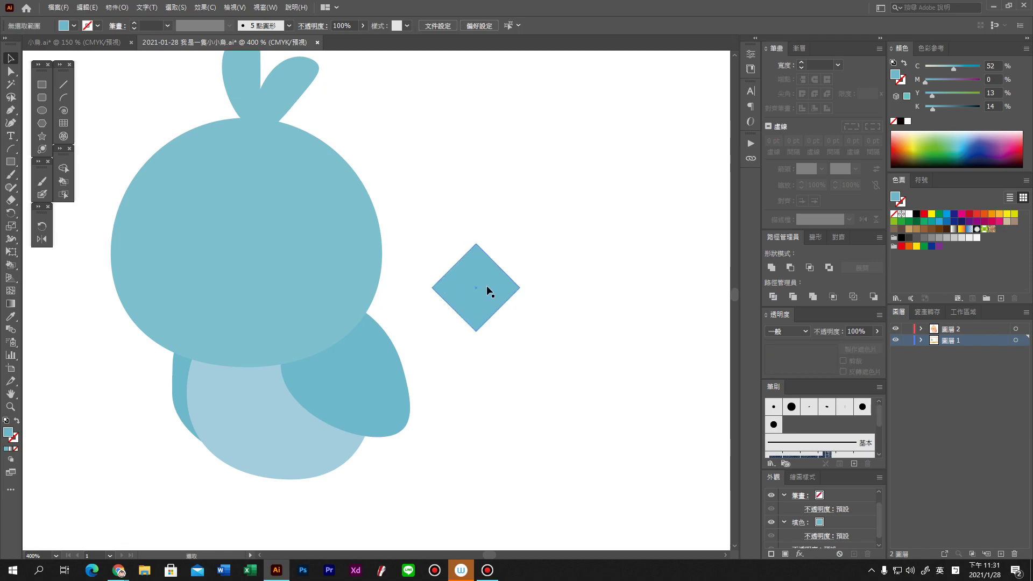
Step: Squeeze the diamond narrower using a temporary guide ellipse, then delete the ellipse
scroll(540, 282, "up", 1)
left_click(42, 111)
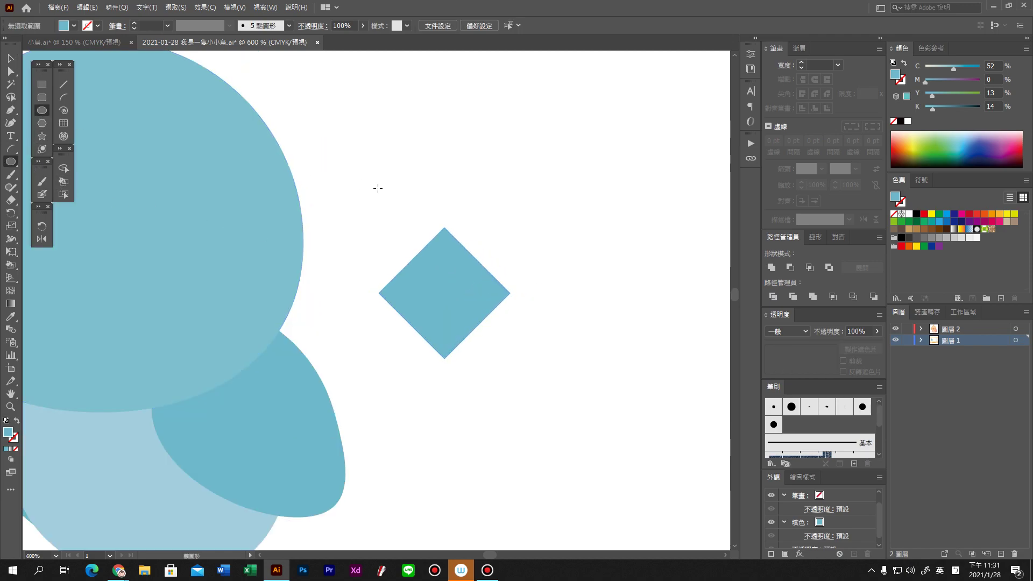
left_click_drag(401, 174, 530, 287)
left_click(10, 59)
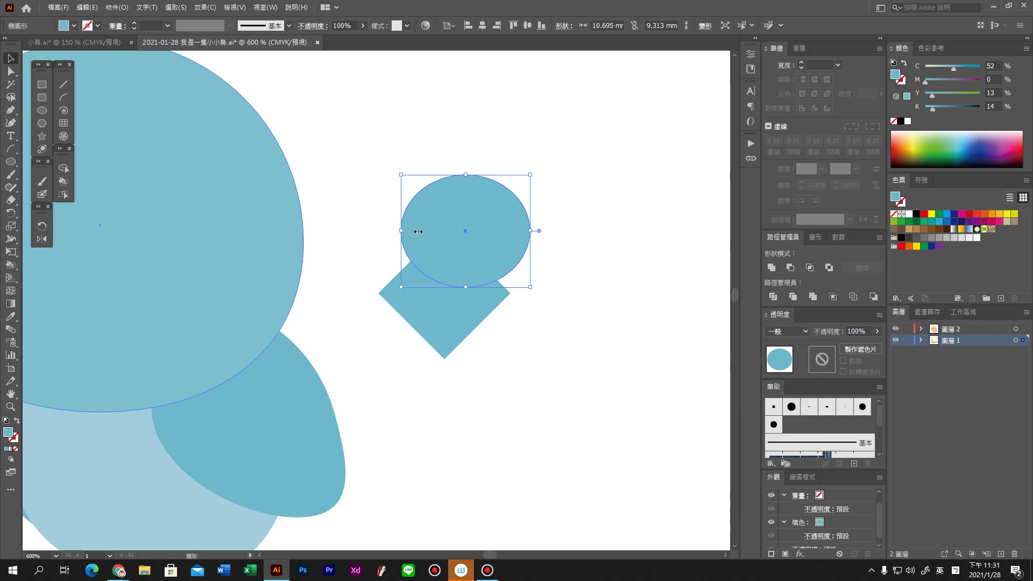
left_click_drag(420, 225, 454, 227)
left_click_drag(561, 270, 458, 277)
left_click(556, 284)
left_click(506, 244)
key("Delete")
scroll(464, 295, "down", 1)
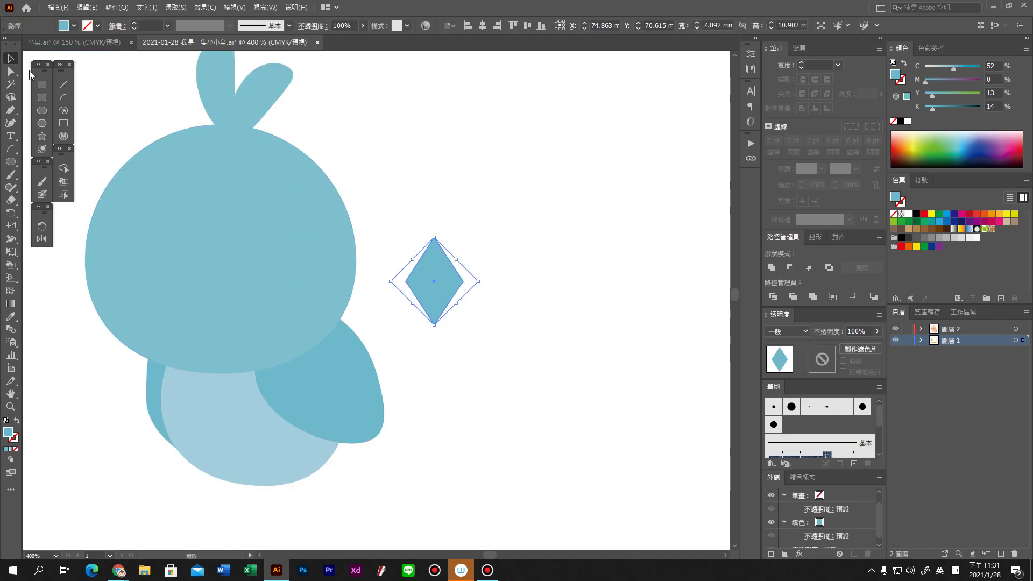
scroll(446, 323, "up", 2)
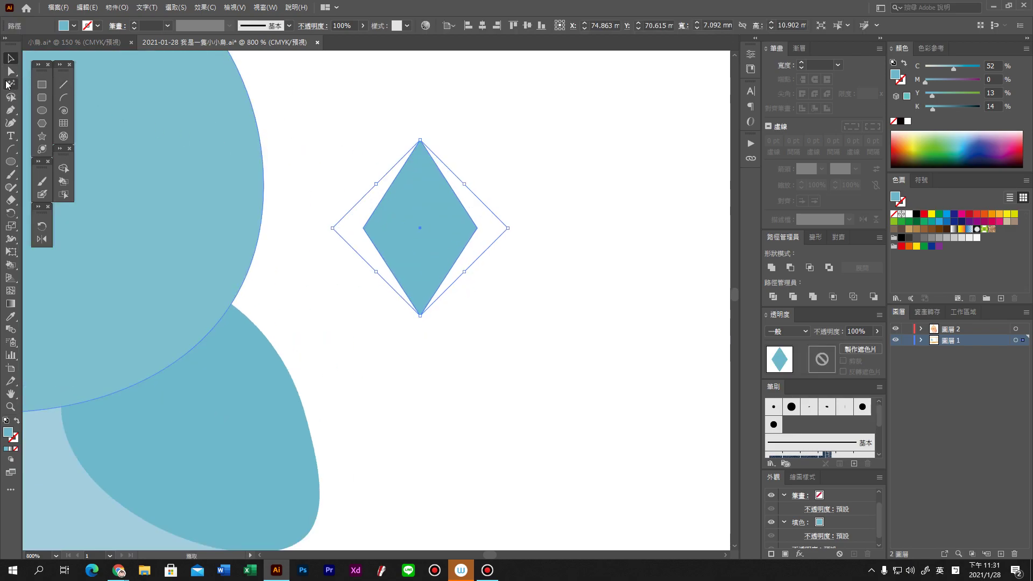
Step: Round the diamond's corners and fill it orange, CMYK 0/30/58/14
key("a")
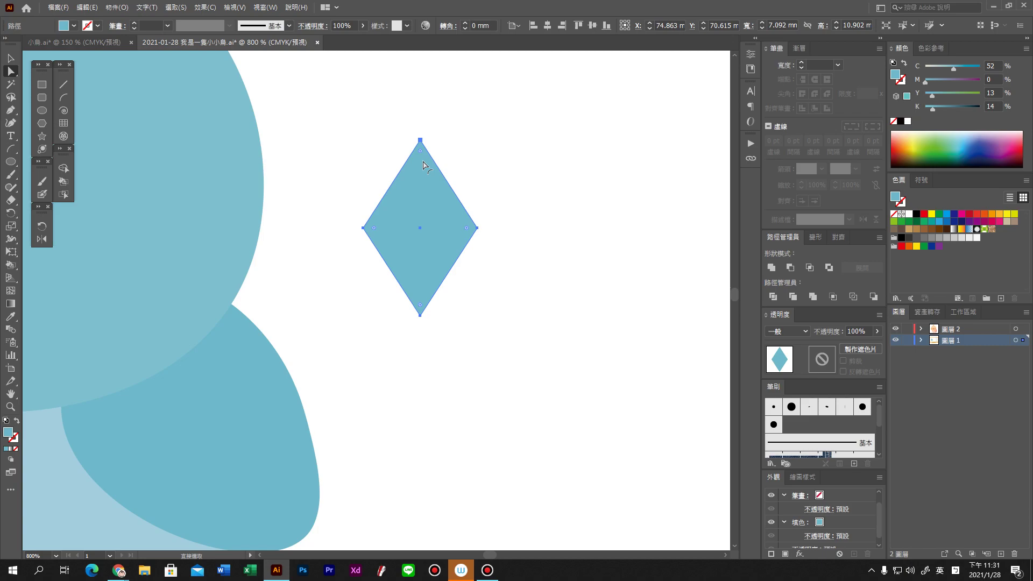
left_click_drag(422, 161, 441, 191)
mouse_move(932, 96)
left_mouse_down()
mouse_move(958, 92)
mouse_move(925, 69)
mouse_move(956, 93)
left_mouse_up()
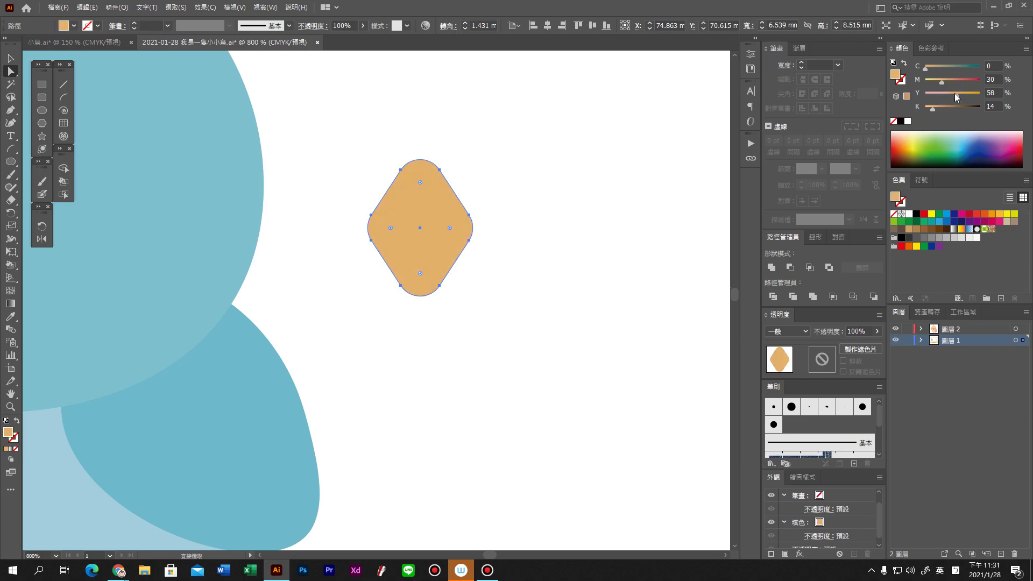
left_click(516, 324)
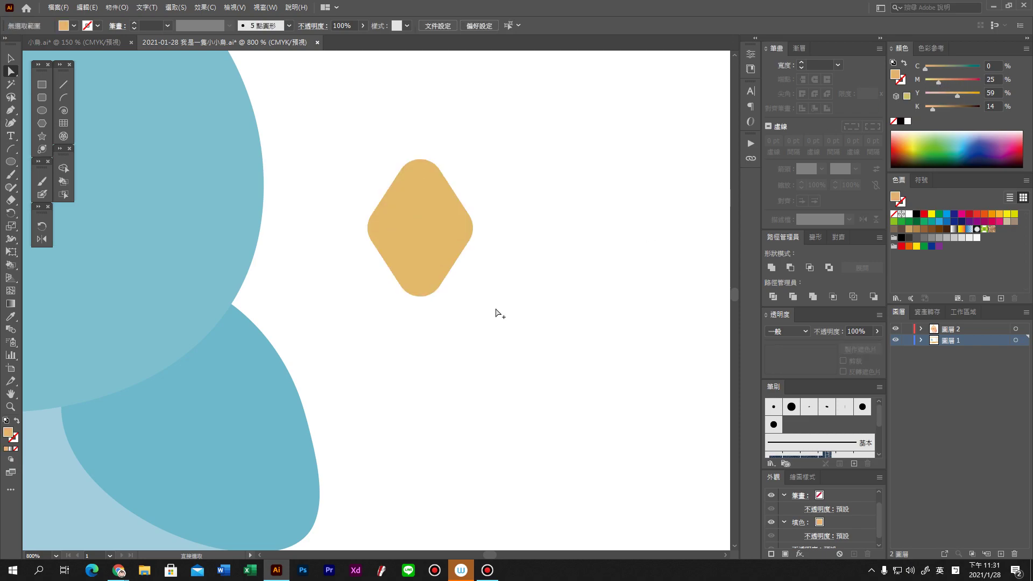
Step: Move and scale the orange diamond onto the bird's face as the beak
scroll(517, 325, "down", 2)
mouse_move(469, 275)
left_mouse_down()
mouse_move(216, 284)
mouse_move(270, 288)
left_mouse_up()
key("ctrl")
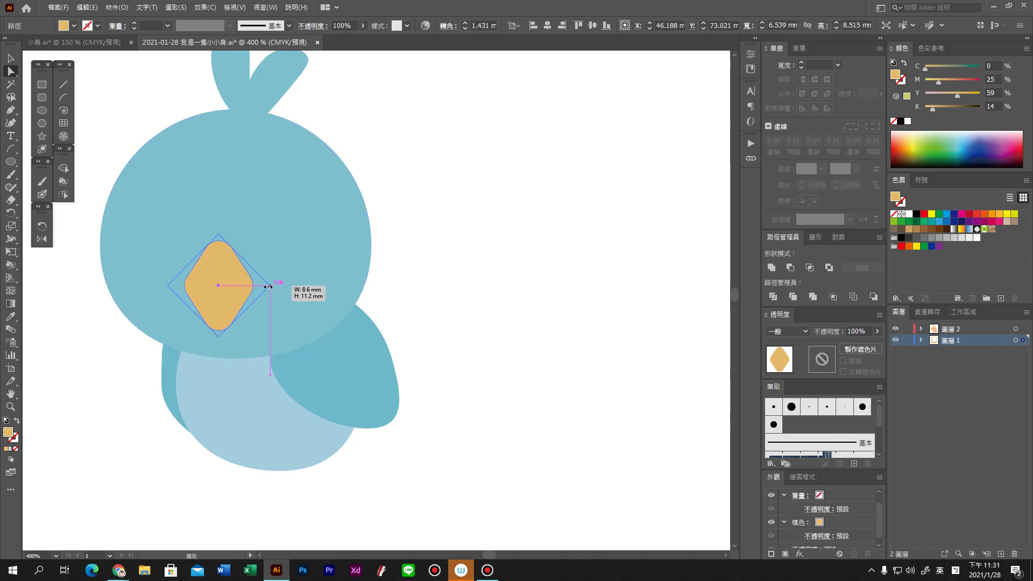
key("ctrl+shift+a")
scroll(254, 307, "up", 2)
left_click_drag(93, 160, 153, 190)
Step: Draw a large ellipse over the beak's top and centre the diamond horizontally on it
left_click(42, 111)
left_click_drag(183, 152, 454, 356)
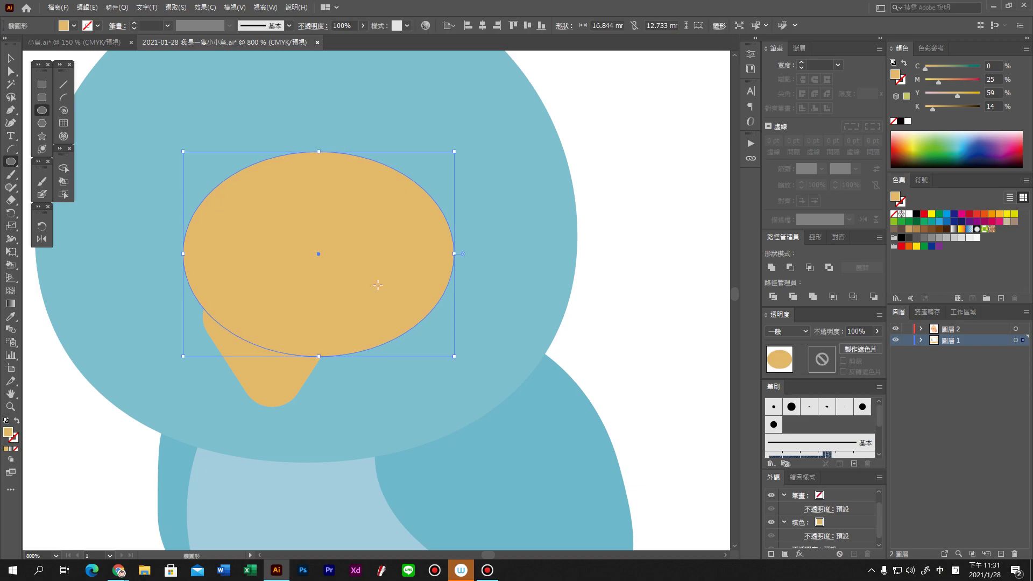
left_click(15, 57)
mouse_move(326, 269)
left_mouse_down()
mouse_move(270, 206)
mouse_move(274, 246)
left_mouse_up()
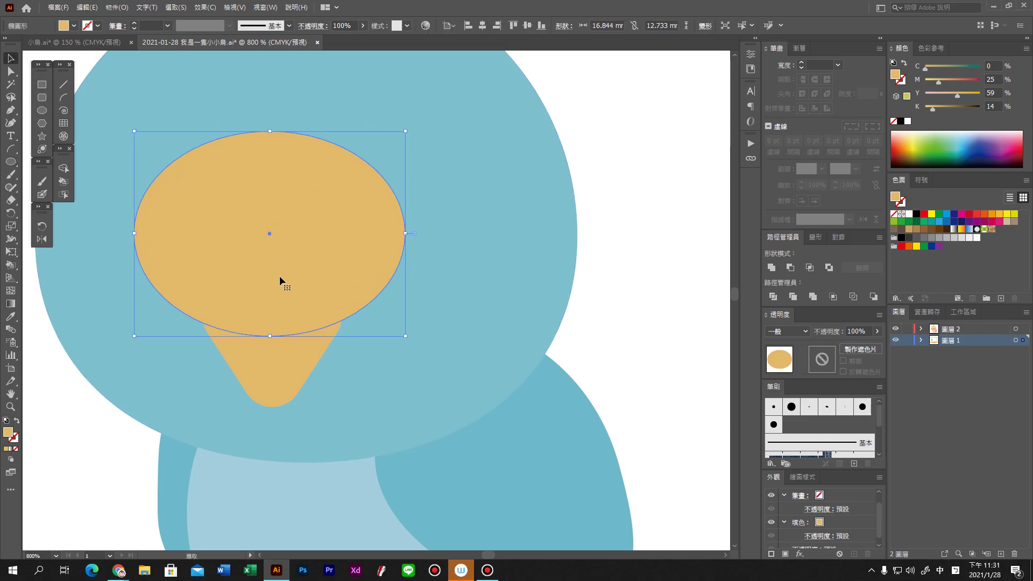
left_click(279, 357, "shift")
left_click(329, 170)
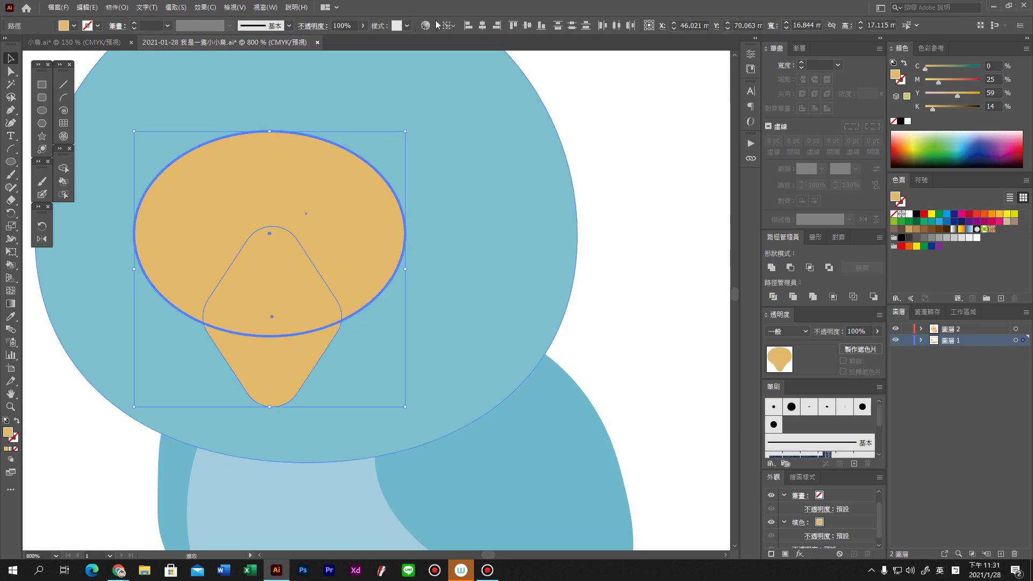
left_click(487, 27)
Step: Intersect the diamond with the ellipse to cut out the upper beak piece
left_click(369, 351)
left_click(289, 366)
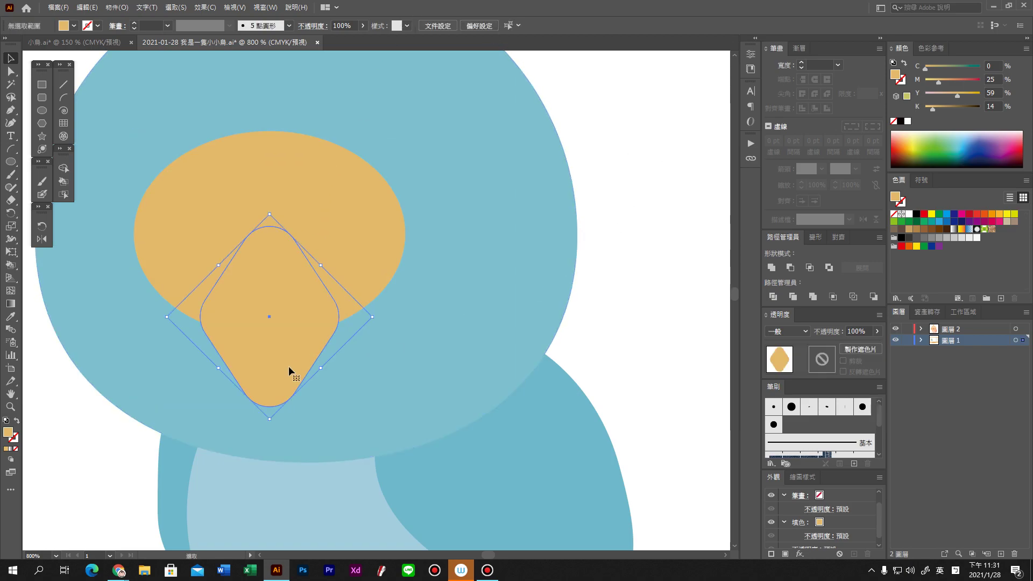
left_click(362, 224, "shift")
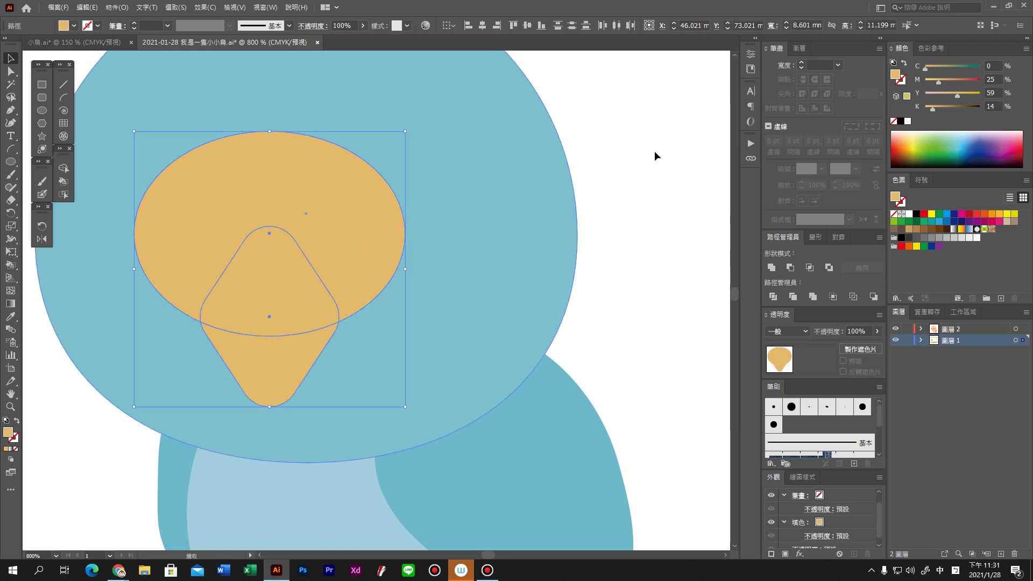
left_click(810, 267)
left_click(638, 325)
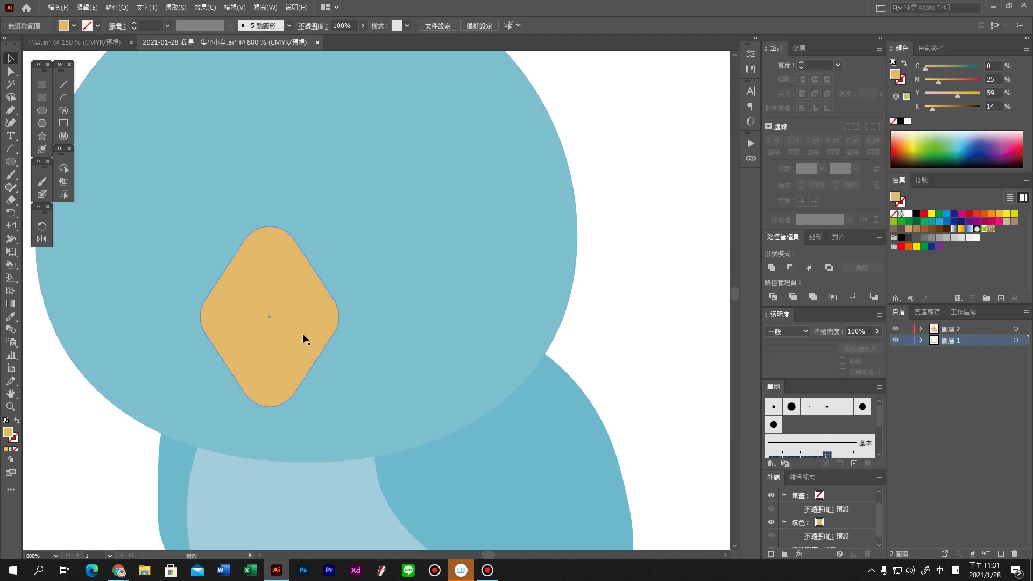
left_click(287, 332)
left_click(285, 307)
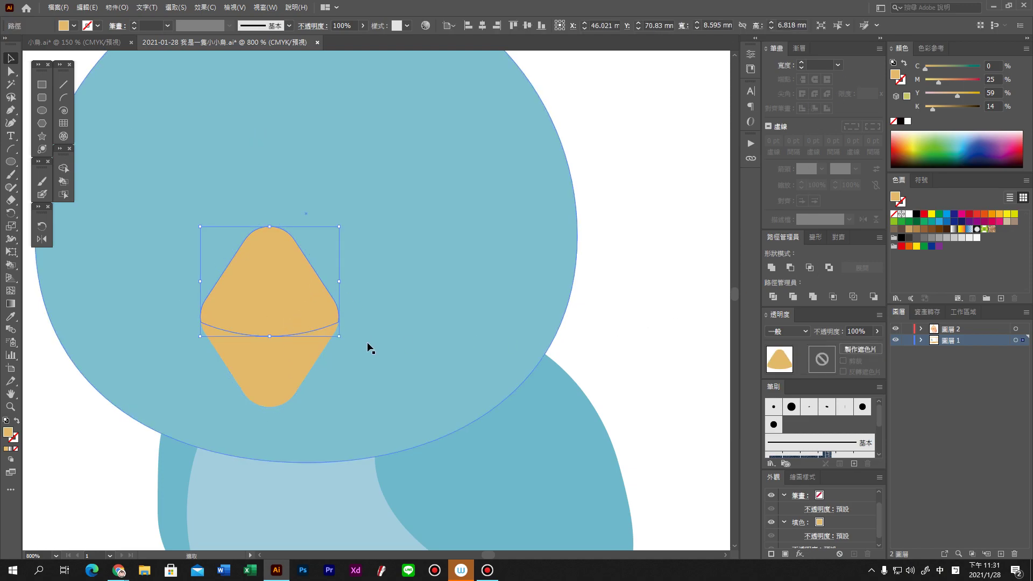
key("ctrl+minus")
key("ctrl+minus")
key("ctrl+minus")
Step: Recolour the whole beak diamond a darker orange in the Color panel
scroll(387, 343, "down", 2, "alt")
scroll(387, 328, "right", 4)
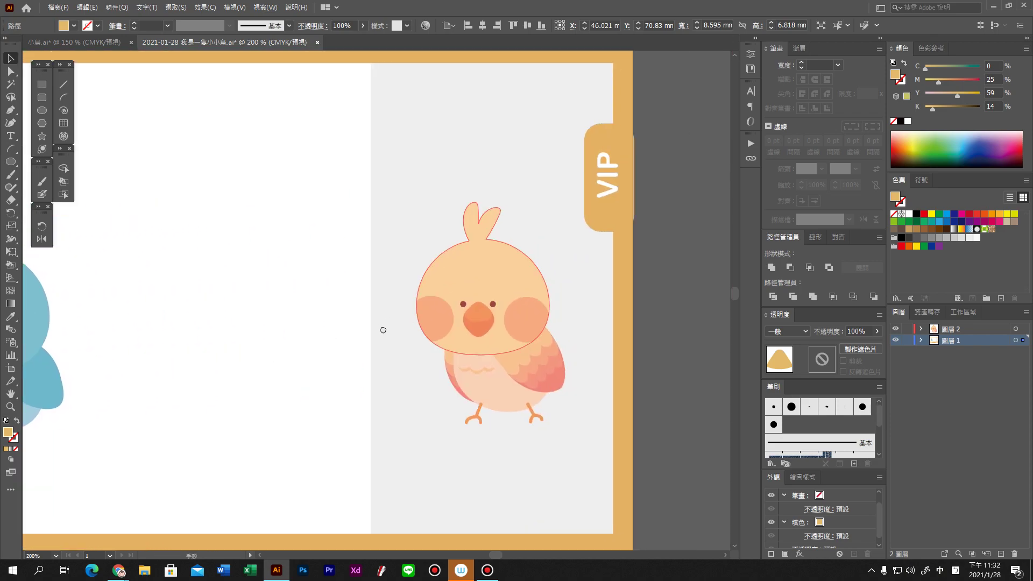
scroll(456, 353, "up", 4, "alt")
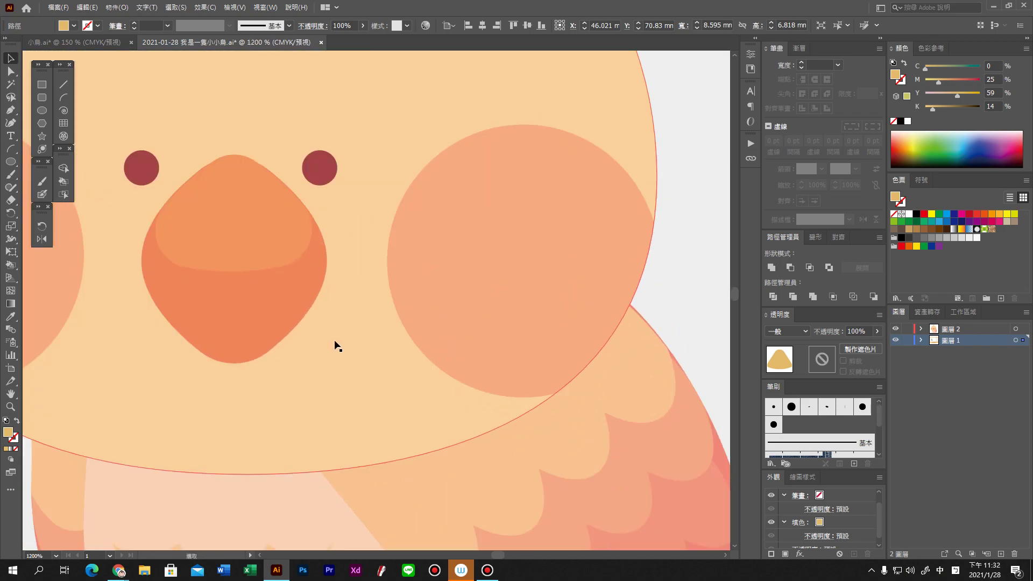
scroll(290, 359, "down", 3, "alt")
scroll(285, 368, "down", 2, "alt")
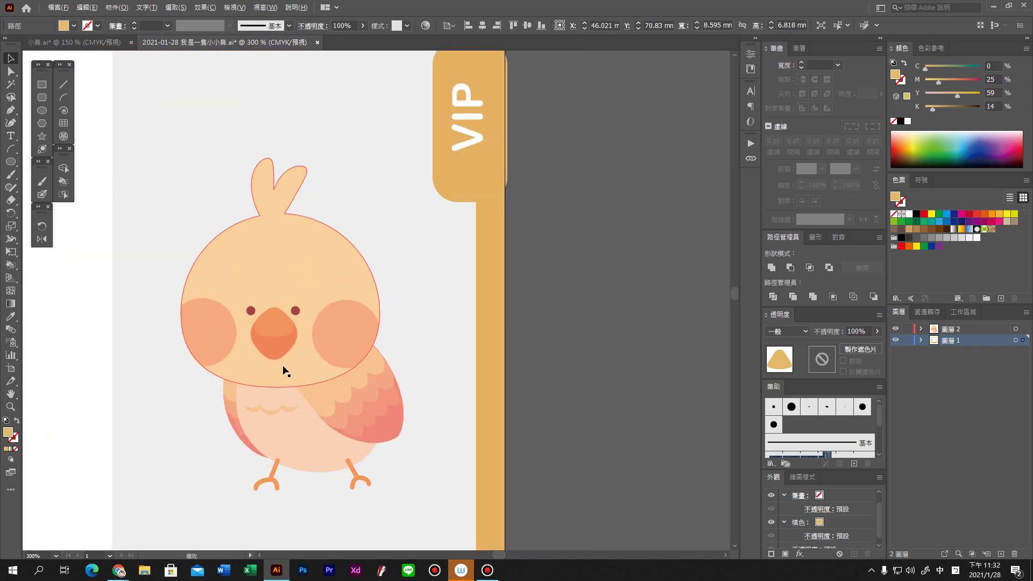
scroll(512, 339, "left", 4)
scroll(377, 302, "left", 5)
scroll(296, 273, "up", 2, "alt")
scroll(296, 272, "up", 3, "alt")
left_click(335, 418)
left_click_drag(942, 85, 951, 85)
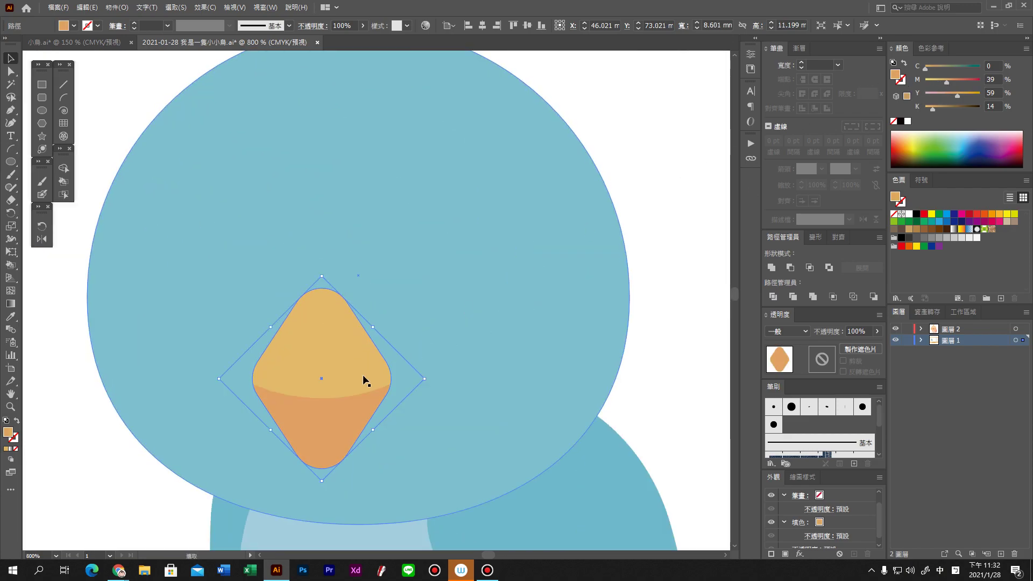
Step: Shrink the upper beak piece slightly and fit it to the diamond's top
left_click(340, 371)
scroll(340, 371, "up", 2, "alt")
left_click_drag(440, 211, 437, 213)
left_click_drag(283, 350, 281, 346)
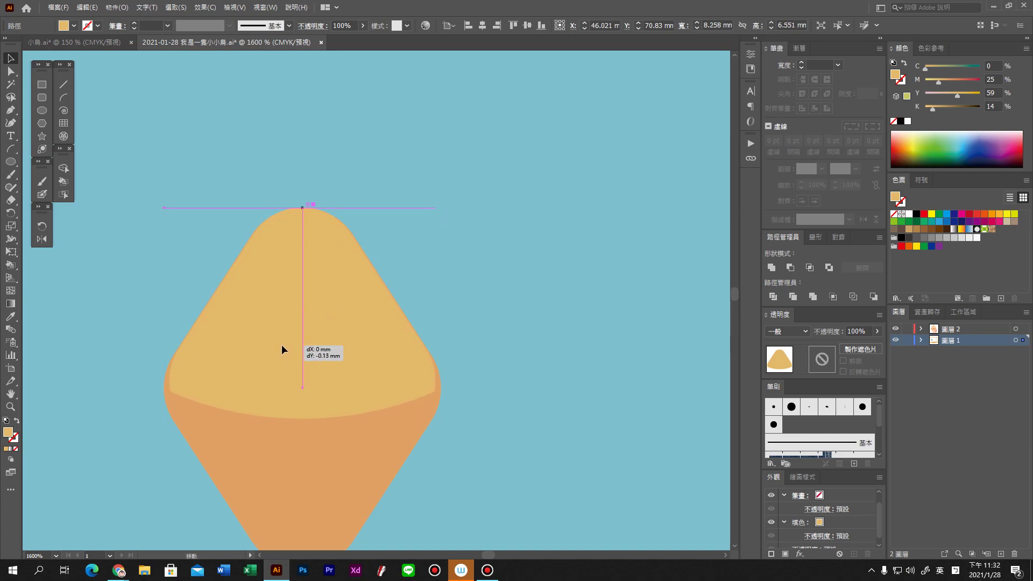
Step: Scale the lower diamond and upper piece down together slightly
scroll(323, 463, "down", 1, "alt")
scroll(325, 469, "down", 2)
left_click(300, 366)
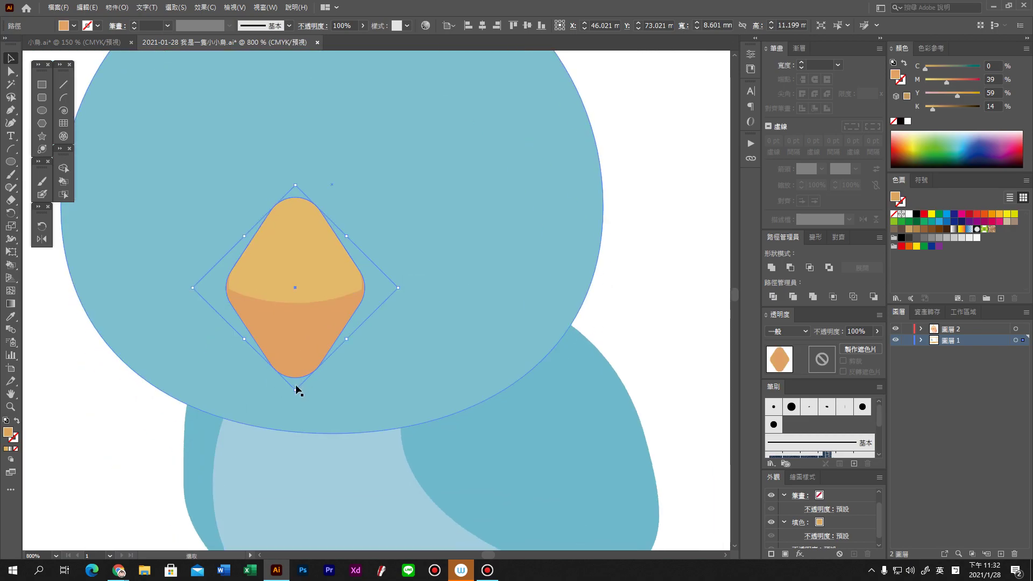
left_click(315, 276, "shift")
left_click_drag(364, 375, 357, 368)
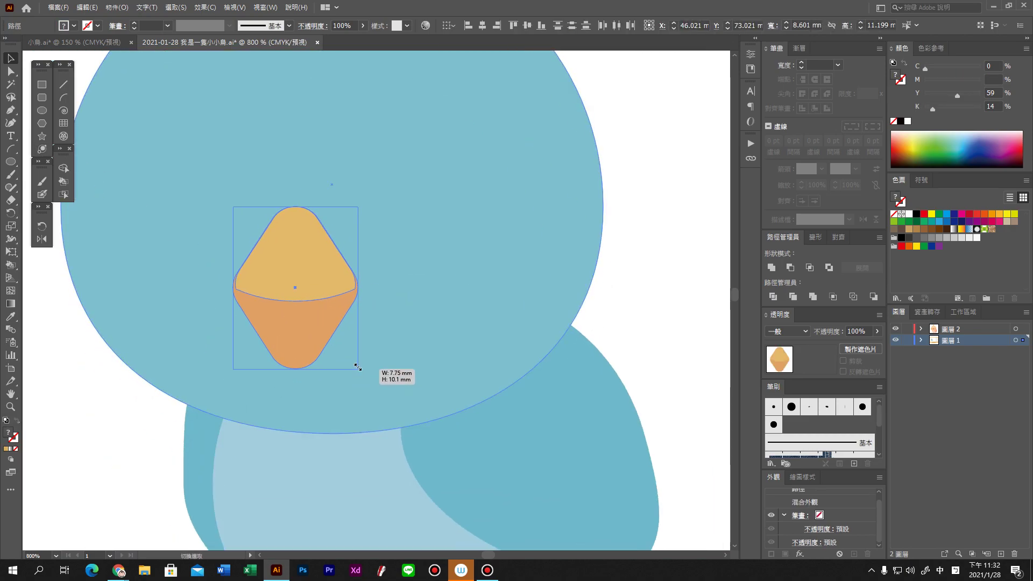
Step: Raise the upper beak piece's magenta to a lighter orange and view the whole bird
left_click(288, 265)
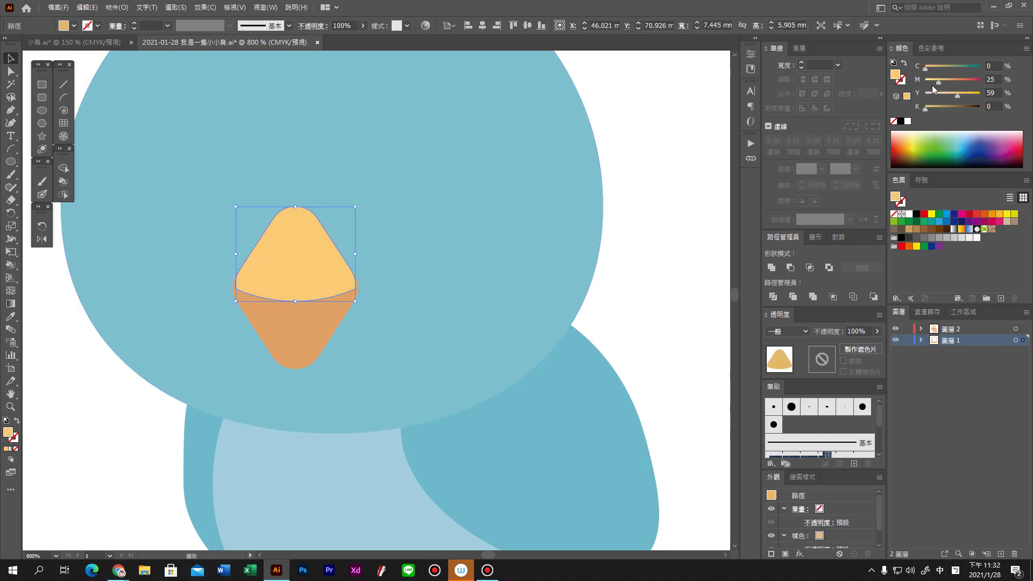
left_click_drag(938, 81, 943, 81)
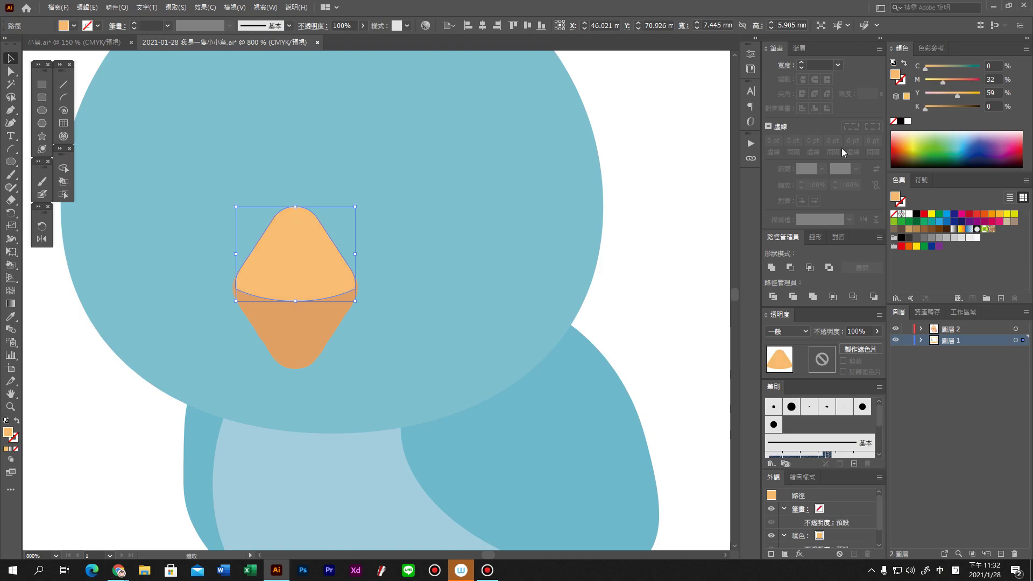
left_click(634, 296)
key("ctrl+0")
scroll(385, 280, "up", 5)
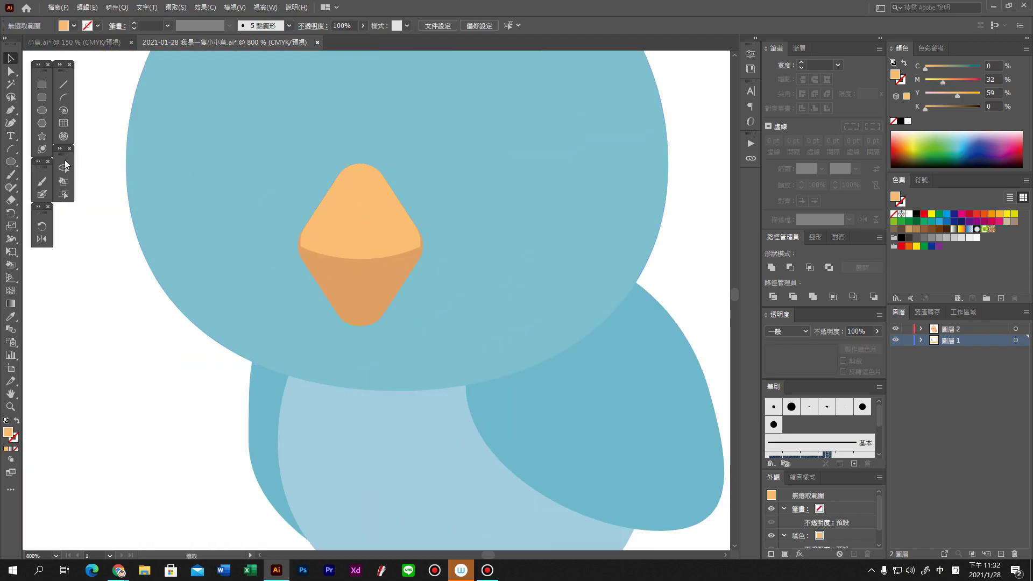
Step: Draw a small circle left of the beak and colour it deep teal
left_click(243, 226, "ctrl")
left_click(127, 353, "ctrl")
left_click_drag(286, 169, 294, 181)
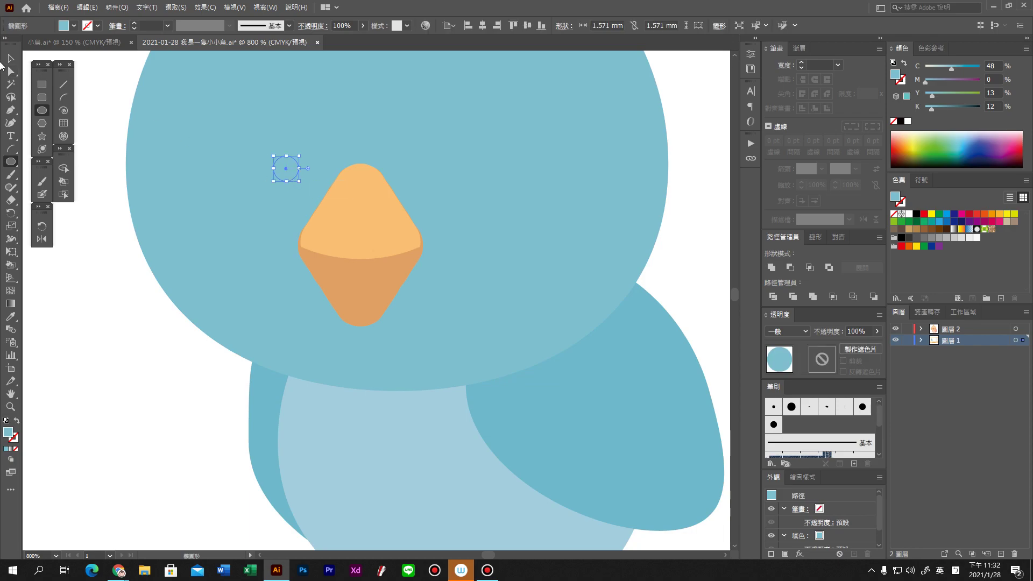
left_click(11, 60)
left_click_drag(953, 74, 962, 70)
left_click_drag(931, 107, 955, 108)
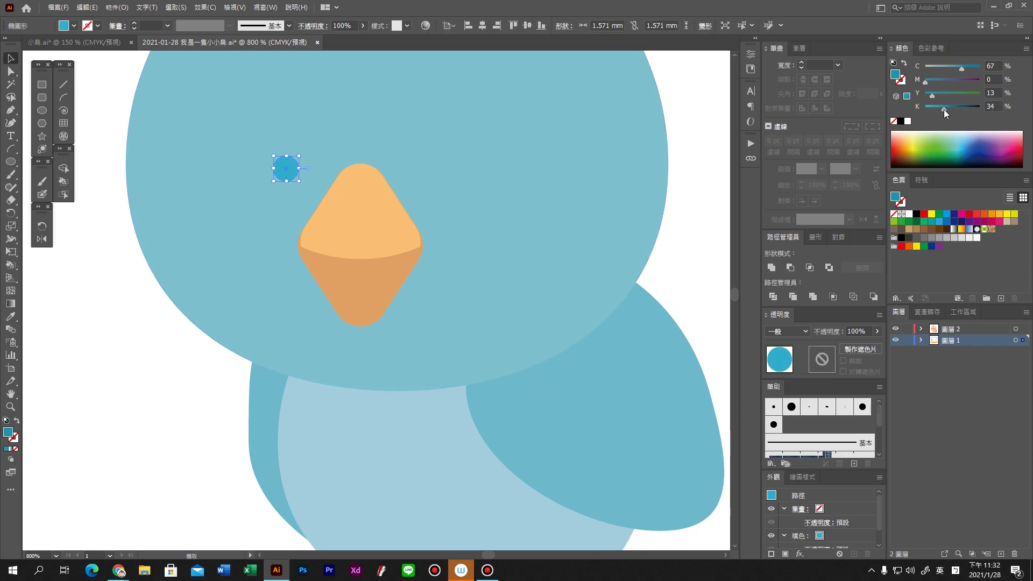
Step: Alt-drag a copy of the eye to the right of the beak
left_click(170, 443)
mouse_move(285, 175)
left_mouse_down()
mouse_move(289, 200)
mouse_move(297, 191)
mouse_move(425, 191)
left_mouse_up()
left_click(164, 447)
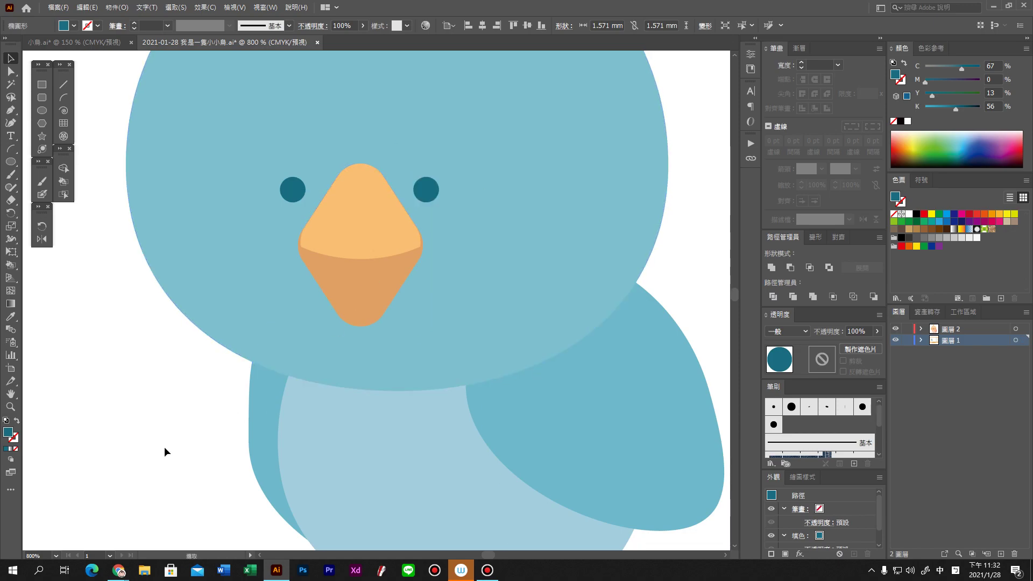
key("ctrl+minus")
key("ctrl+minus")
key("ctrl+minus")
key("ctrl+plus")
key("ctrl+plus")
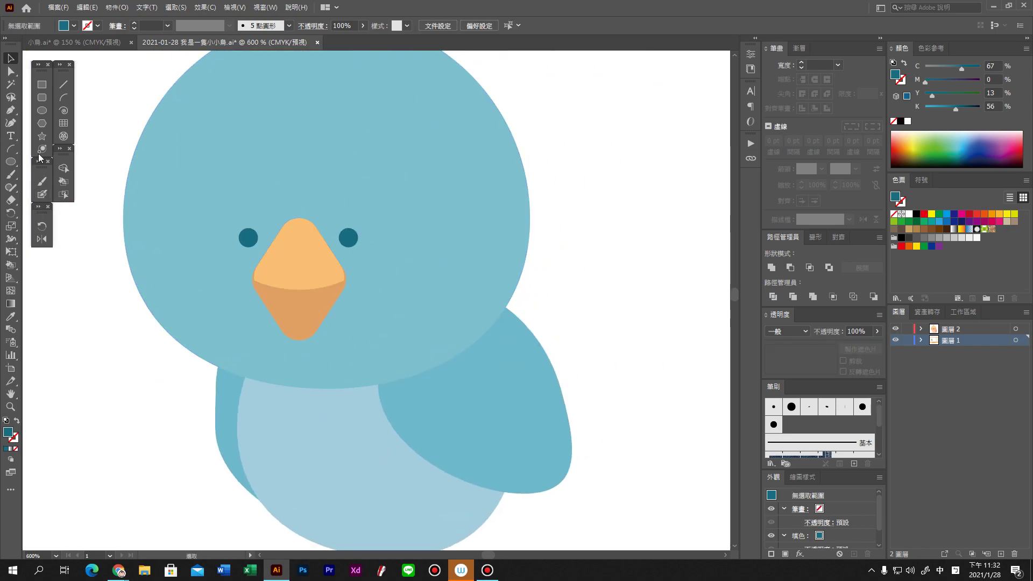
scroll(263, 226, "left", 5)
Step: Draw a large cheek circle left of the beak and copy it to the right side
left_click_drag(251, 220, 428, 396)
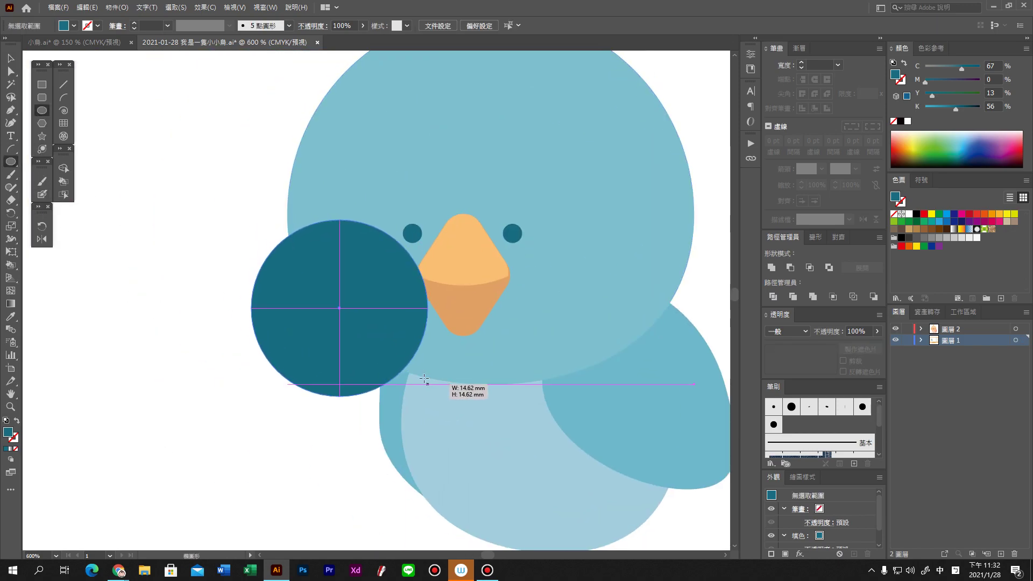
left_click(10, 59)
left_click_drag(307, 324, 285, 306)
scroll(297, 261, "right", 7)
scroll(298, 261, "down", 2)
left_click_drag(135, 233, 425, 232)
Step: Clip both cheek circles to the head's outline
left_click(401, 76)
scroll(399, 89, "down", 2)
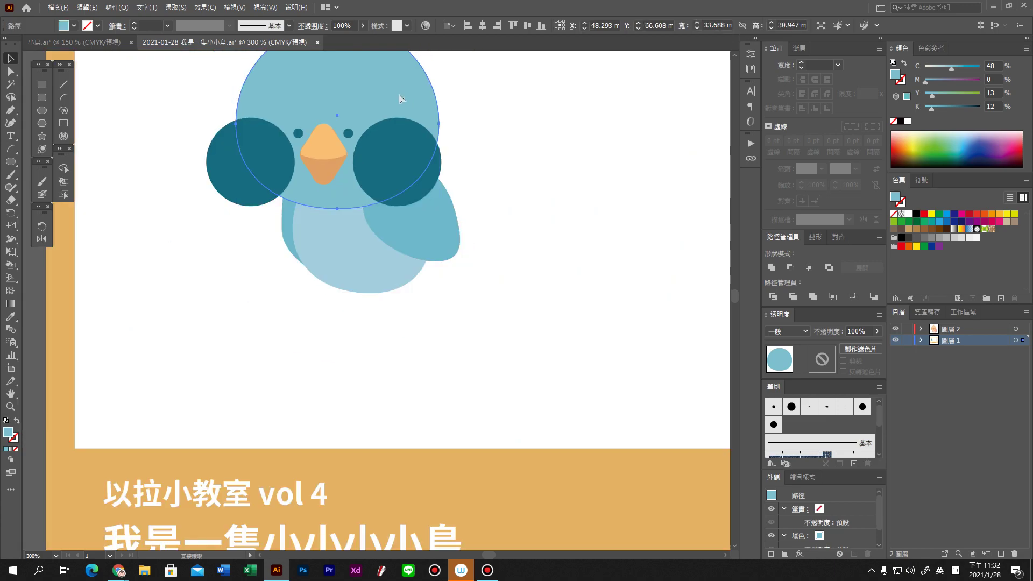
left_click(396, 135, "shift")
left_click(816, 273)
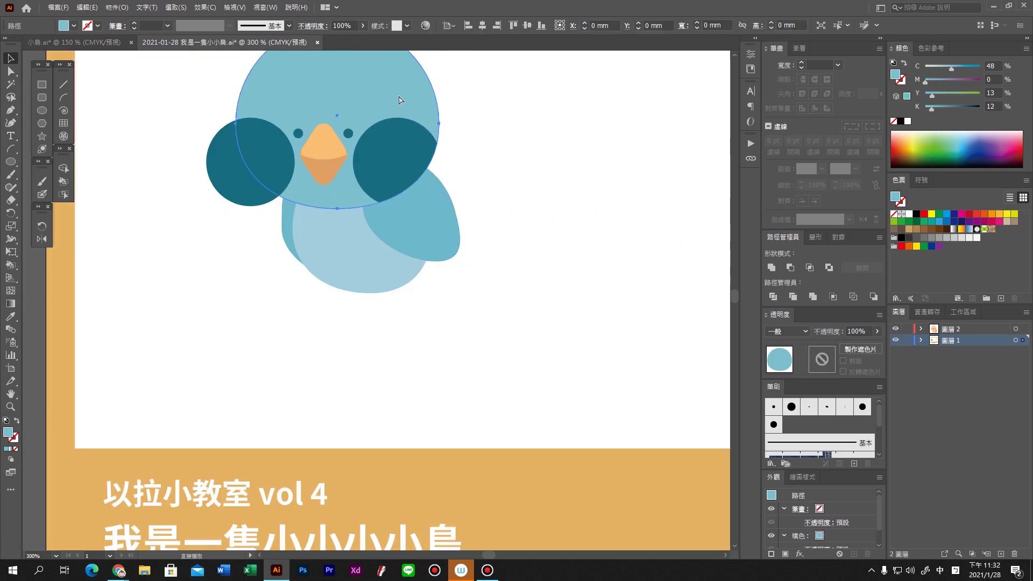
left_click(226, 162, "shift")
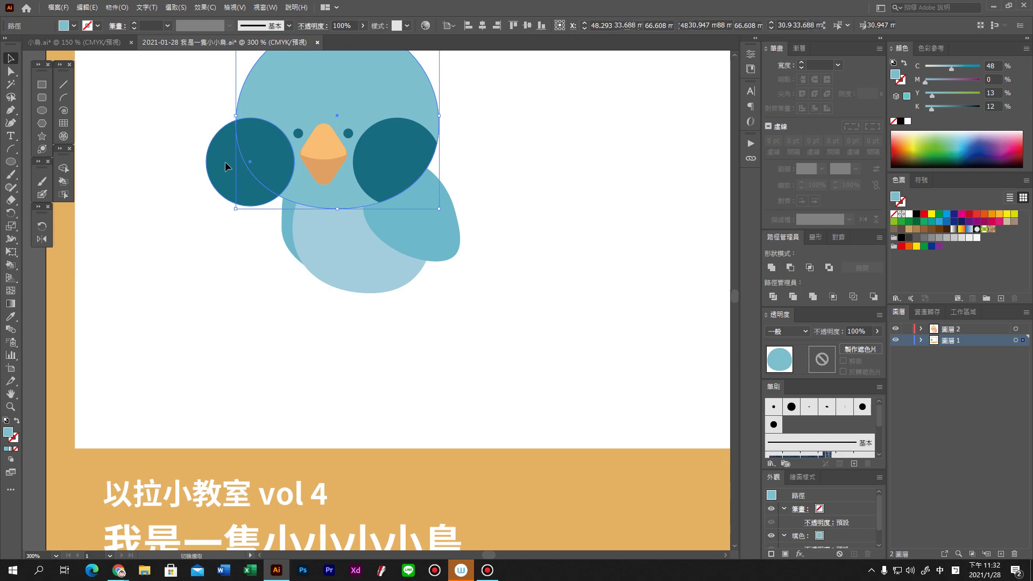
left_click(815, 267)
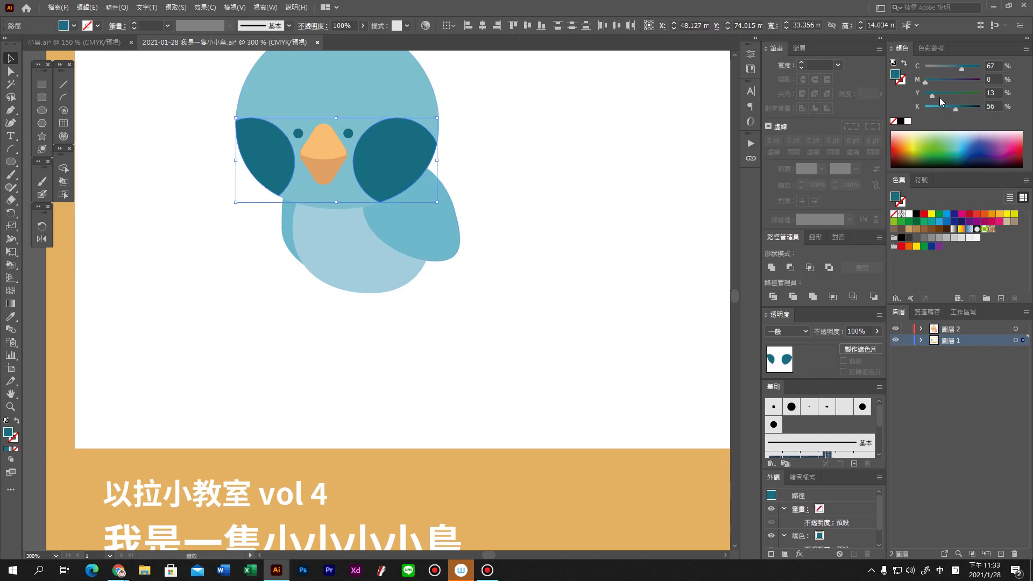
Step: Recolour the two cheeks a soft peach with the CMYK sliders
mouse_move(936, 100)
left_mouse_down()
mouse_move(949, 97)
mouse_move(945, 89)
left_mouse_up()
left_click(957, 80)
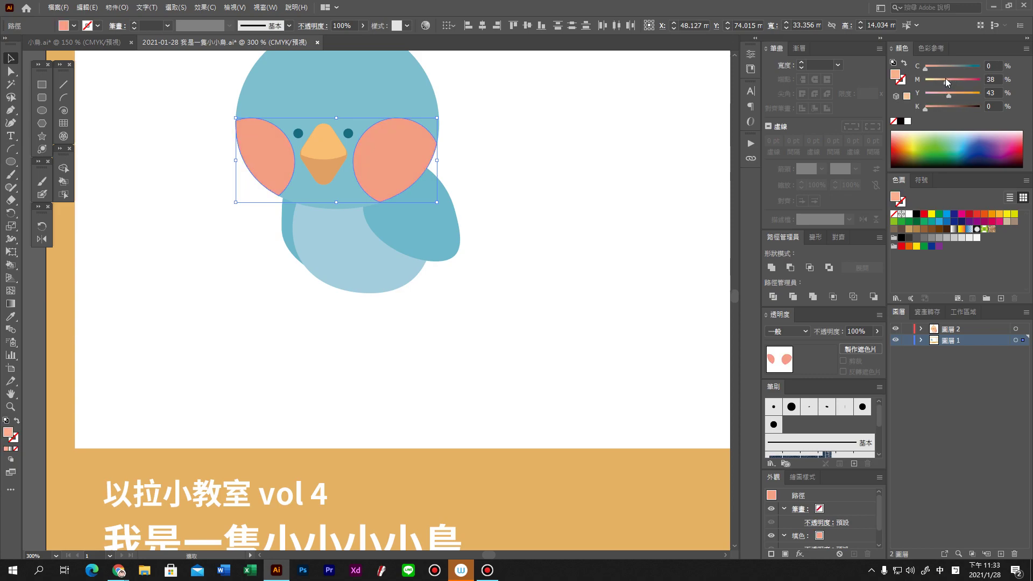
left_click(479, 203)
scroll(479, 203, "down", 3)
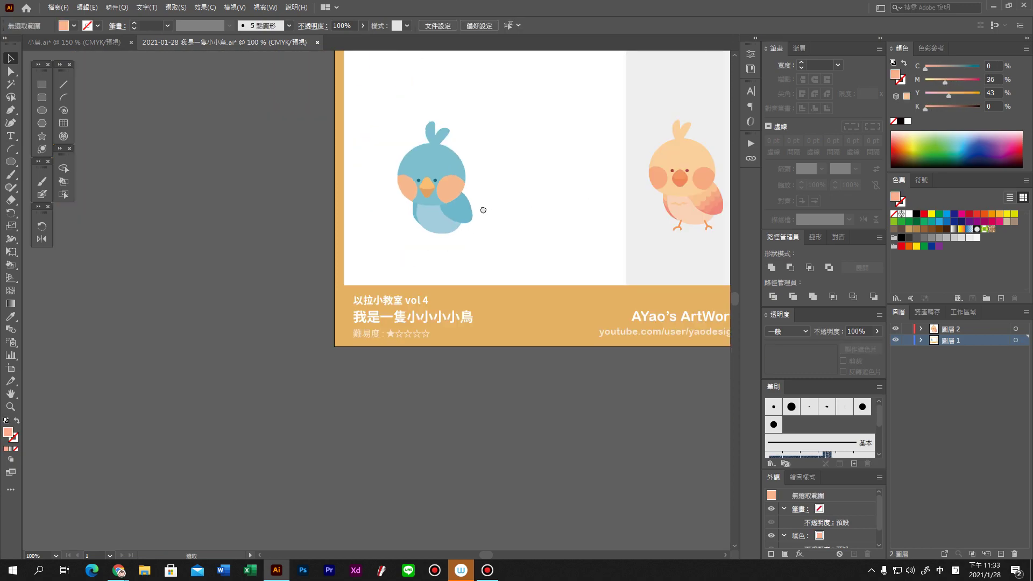
Step: Move the right eye up and inward, then shrink the beak and raise it slightly
scroll(426, 264, "up", 4)
scroll(362, 202, "up", 3)
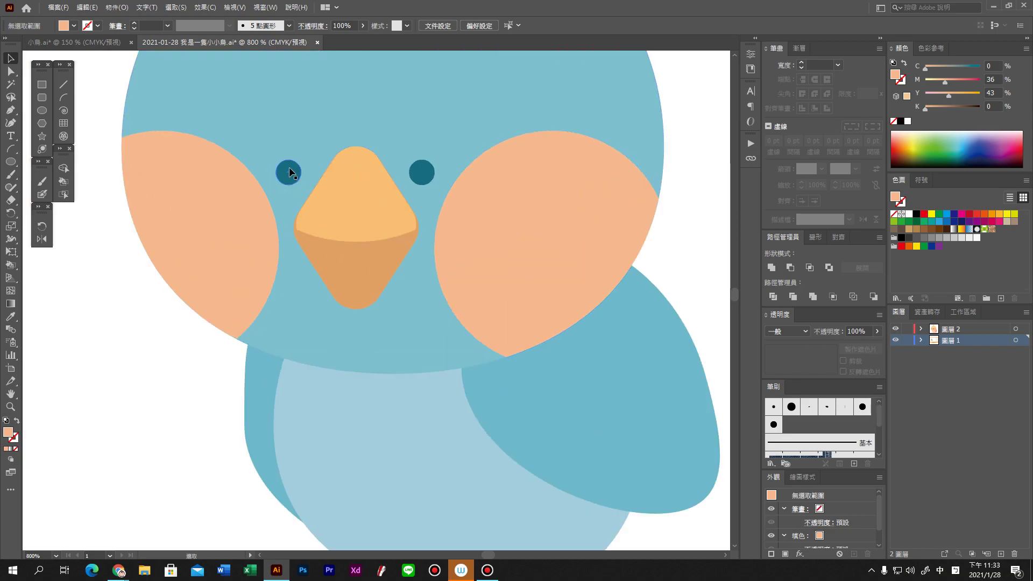
left_click_drag(430, 176, 413, 159)
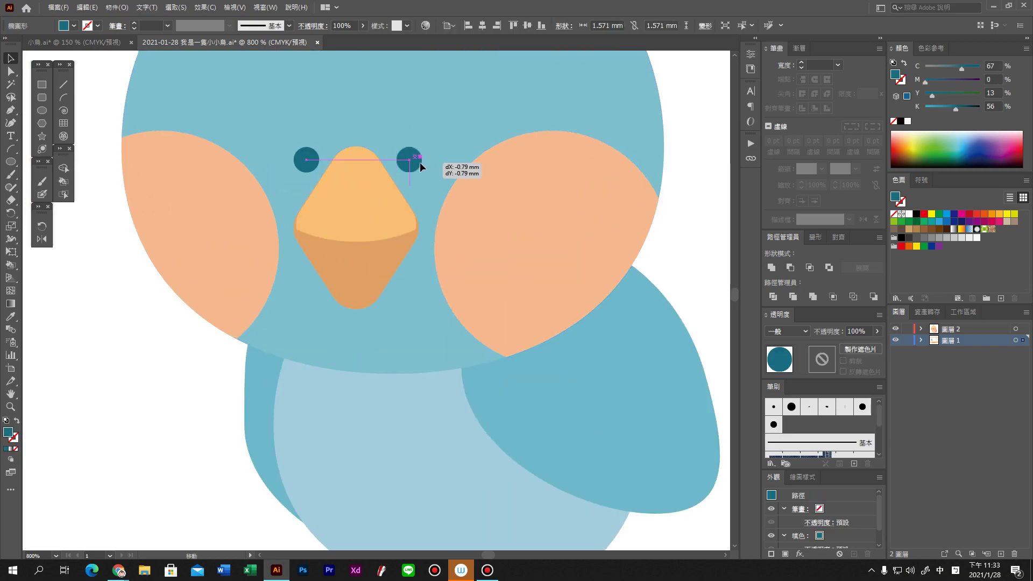
left_click(358, 285)
left_click_drag(418, 147, 411, 176)
mouse_move(371, 231)
left_mouse_down()
mouse_move(370, 211)
mouse_move(362, 217)
left_mouse_up()
left_click(306, 159, "shift")
left_click(405, 159, "shift")
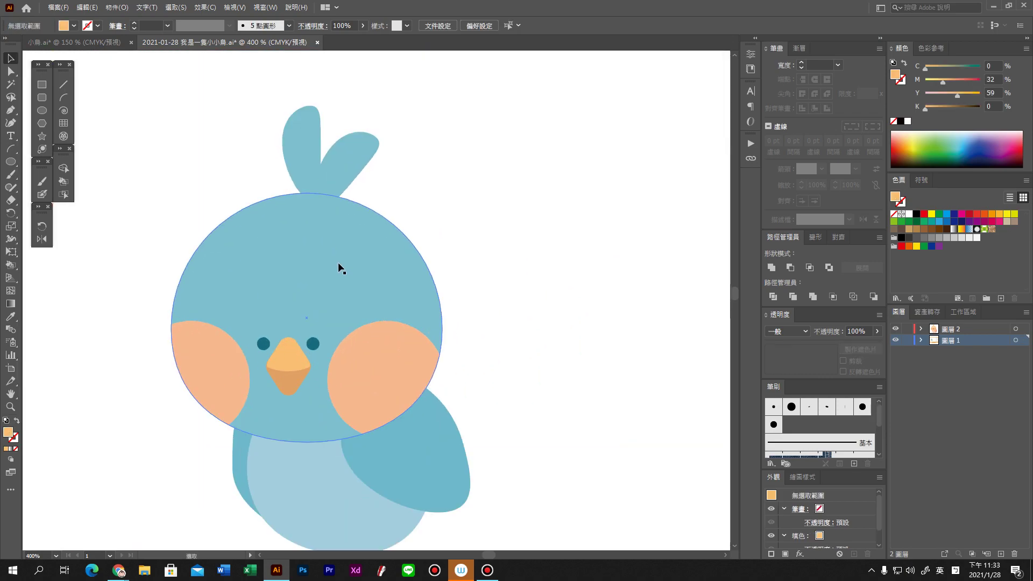
Step: Squash the head and both cheeks shorter from the top handle
left_click(340, 267)
left_click(228, 362, "shift")
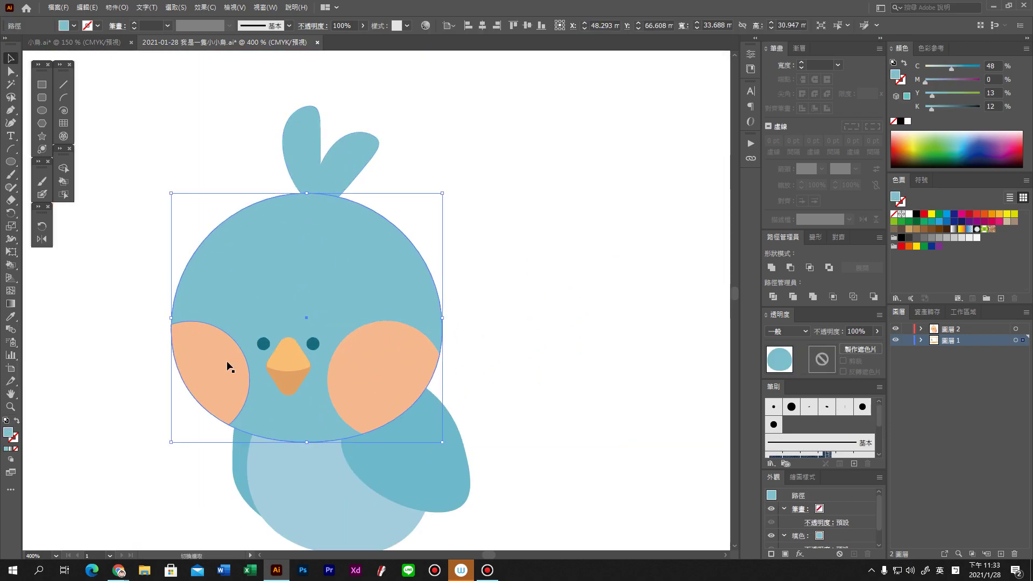
left_click(387, 379, "shift")
left_click_drag(307, 193, 313, 217)
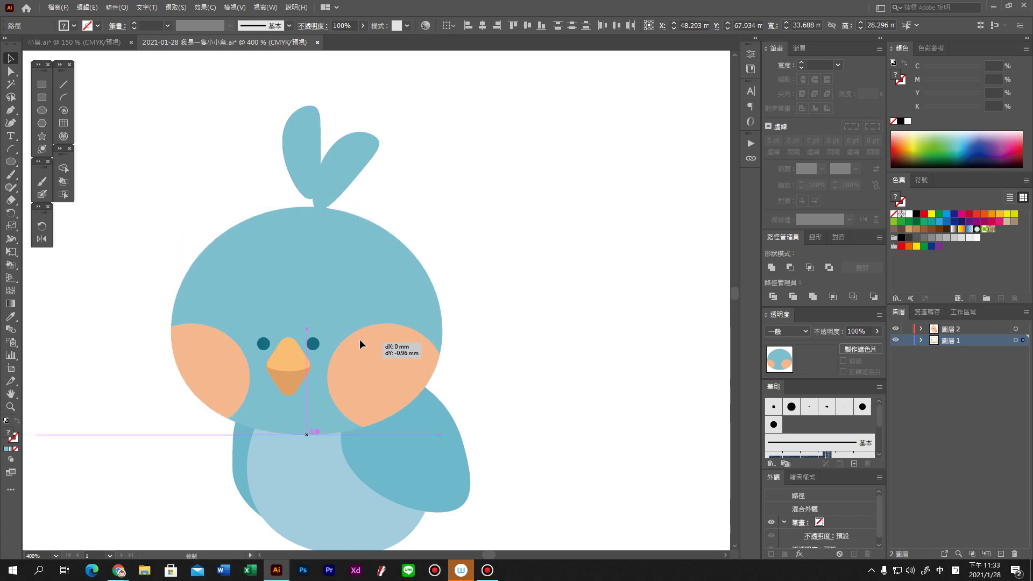
Step: Lower the beak-and-eyes group and the crest tuft onto the shortened head
left_click(283, 367)
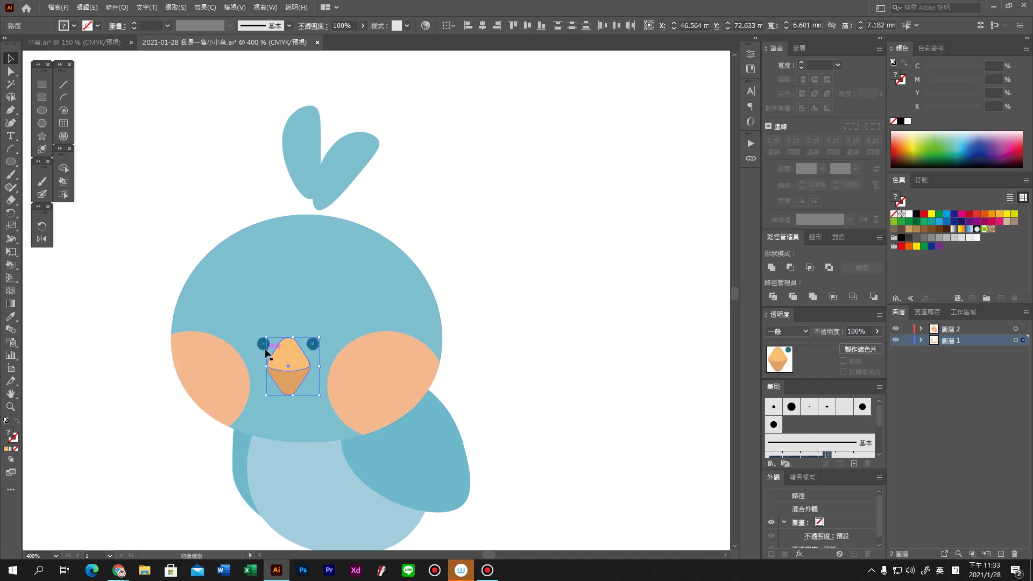
left_click_drag(258, 343, 290, 369)
left_click_drag(311, 146, 312, 176)
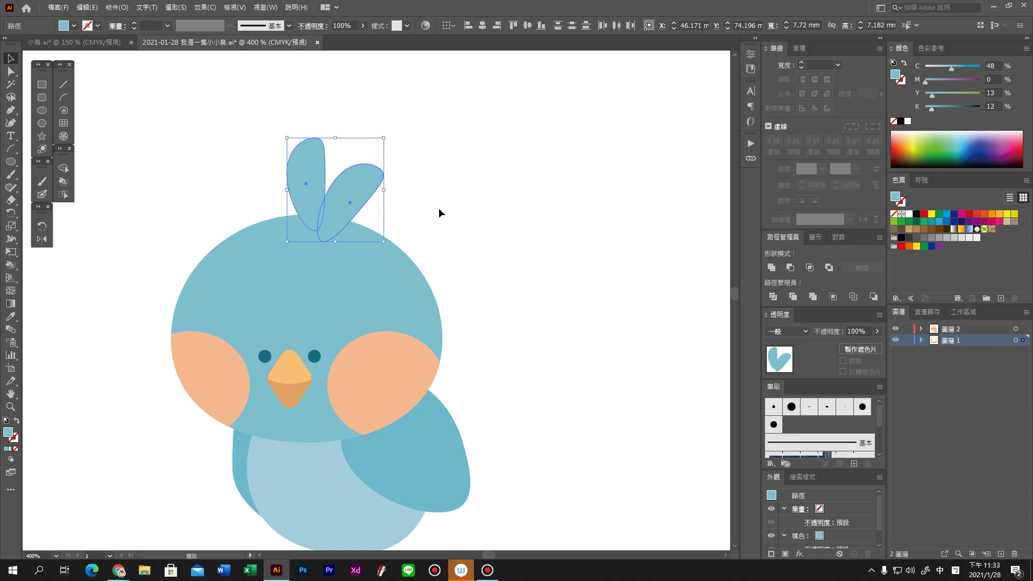
left_click(537, 351)
key("ctrl+minus")
key("ctrl+minus")
scroll(413, 277, "down", 1)
scroll(413, 278, "up", 2)
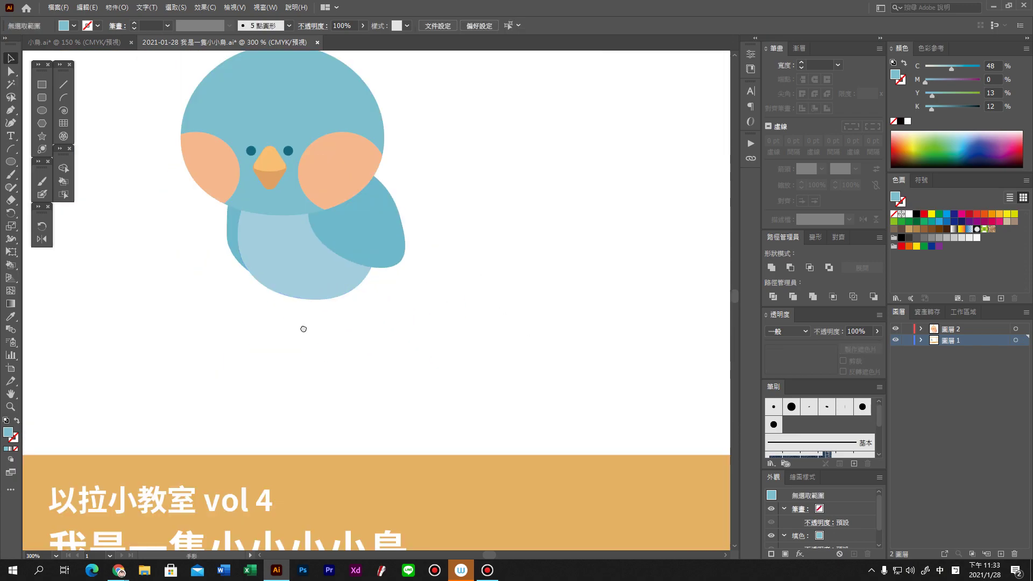
left_click(65, 86)
scroll(269, 318, "up", 2)
Step: Draw the first leg below the belly with a 2 pt orange stroke
left_click_drag(263, 239, 250, 264)
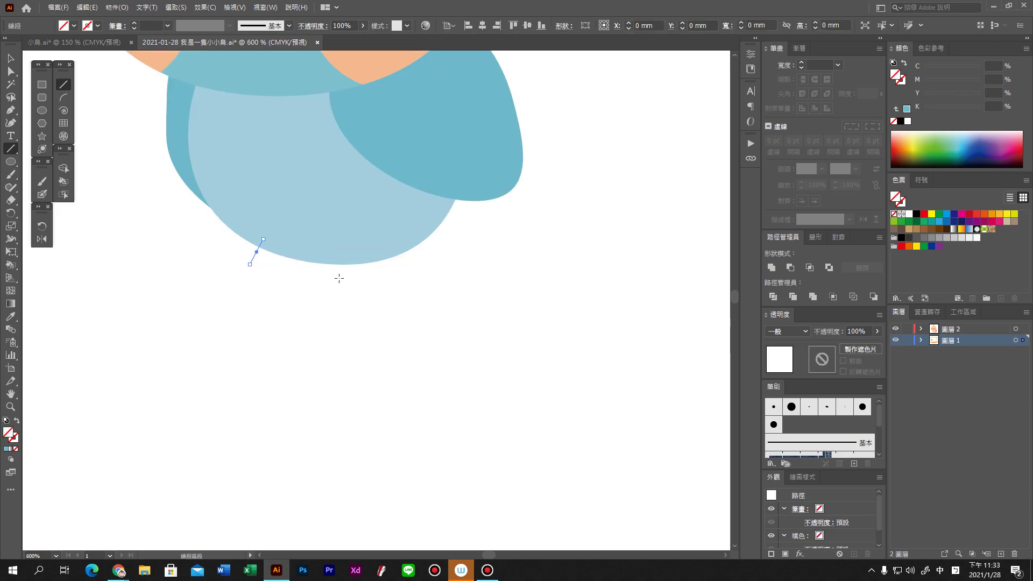
left_click(906, 108)
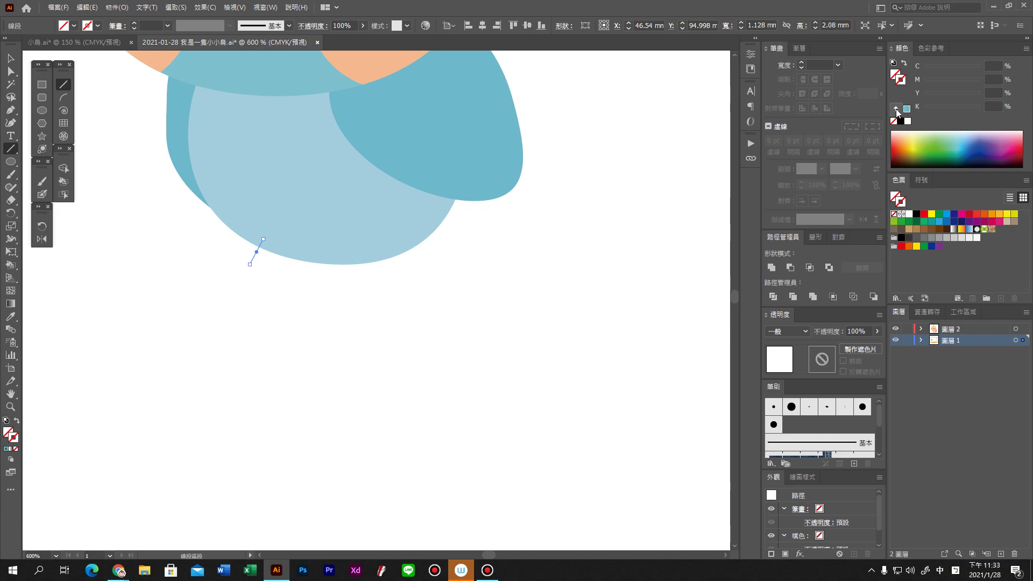
left_click(134, 22)
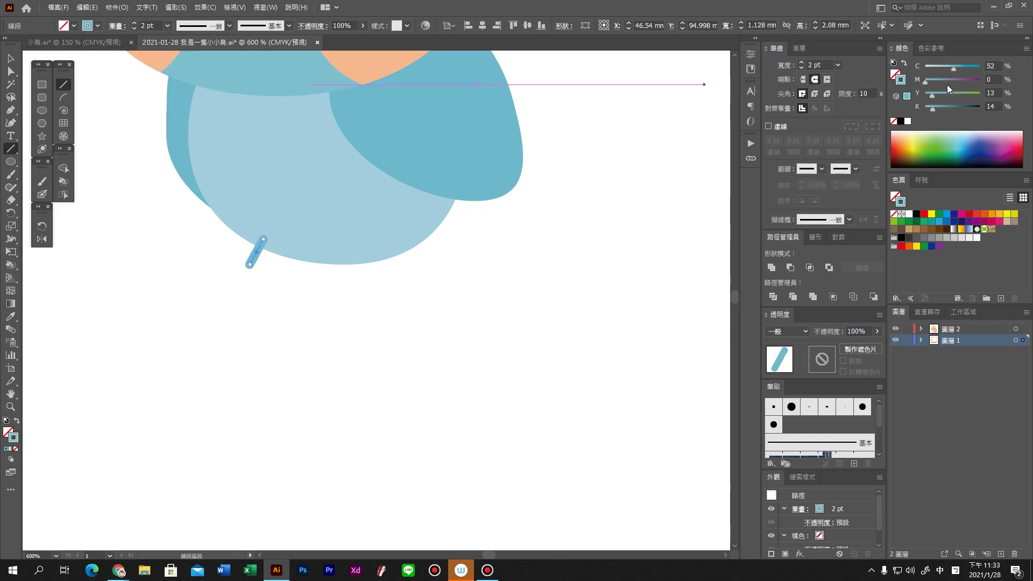
left_click(939, 67)
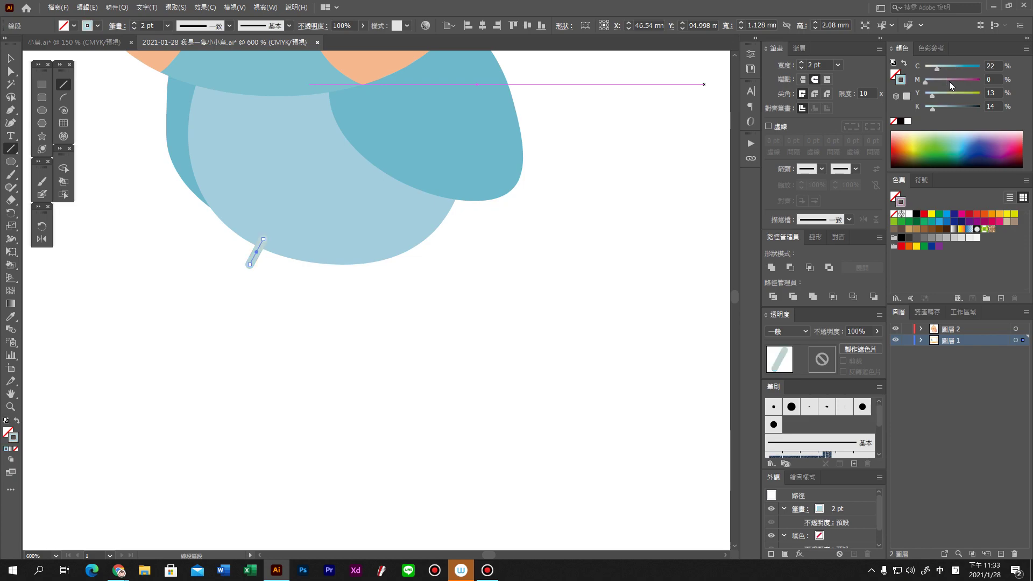
left_click(934, 80)
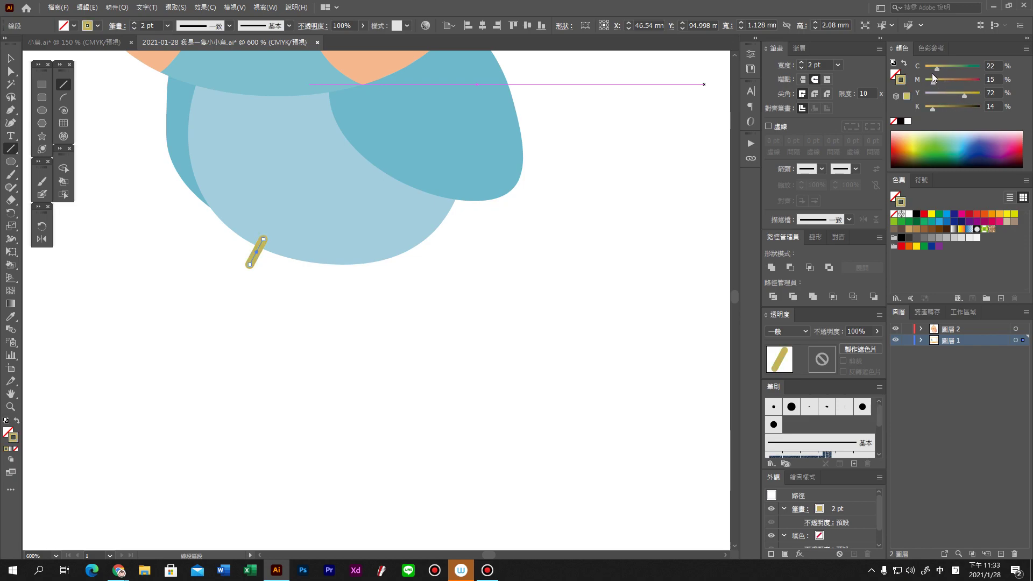
left_click(925, 67)
left_click(925, 107)
left_click(946, 80)
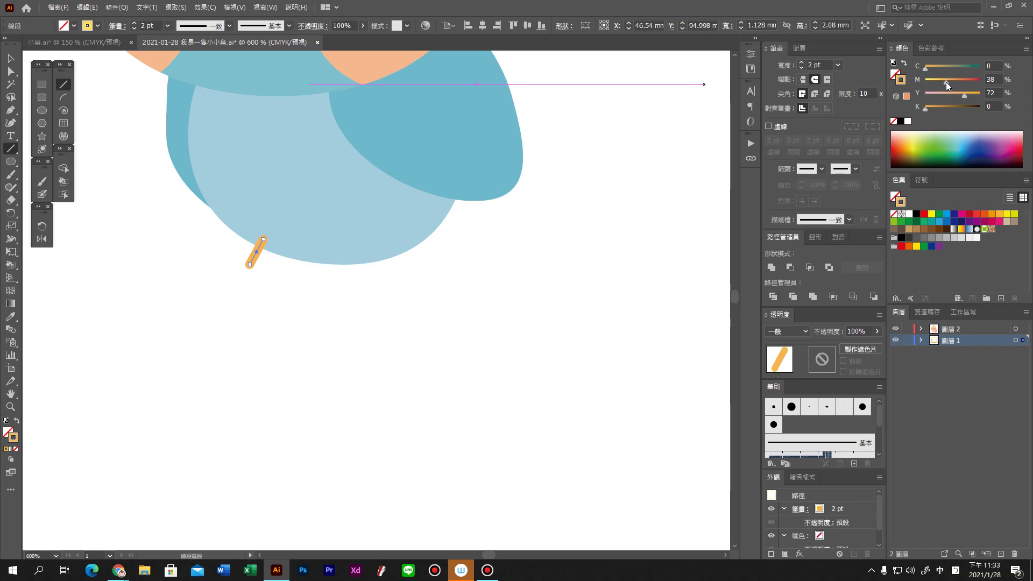
key("ctrl+shift+a")
Step: Draw the second leg below the belly and a curved toe at a leg's end
scroll(461, 346, "down", 5)
scroll(386, 323, "up", 6)
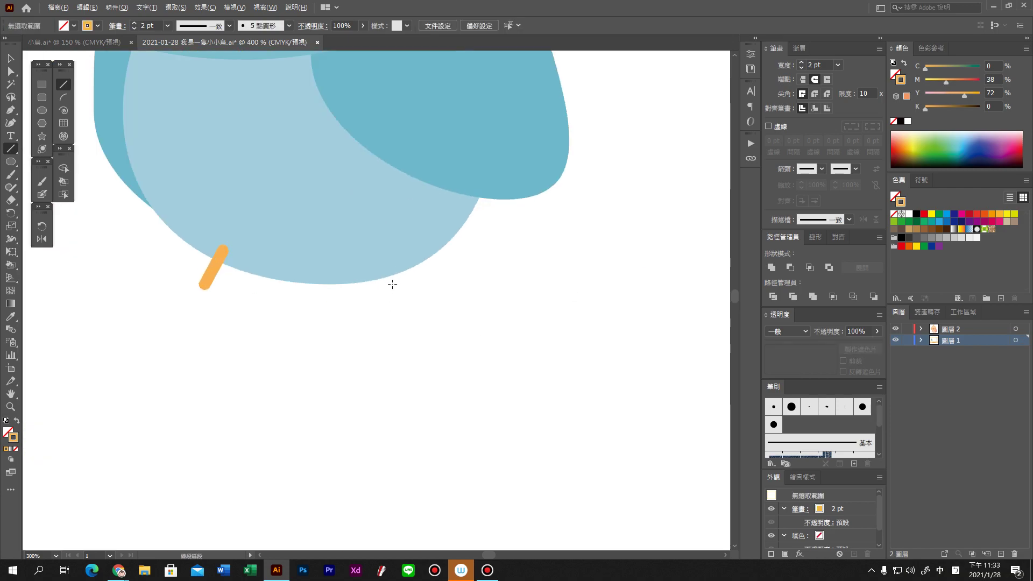
left_click_drag(380, 256, 398, 297)
key("ctrl+shift+a")
scroll(348, 350, "down", 5)
scroll(339, 352, "up", 5)
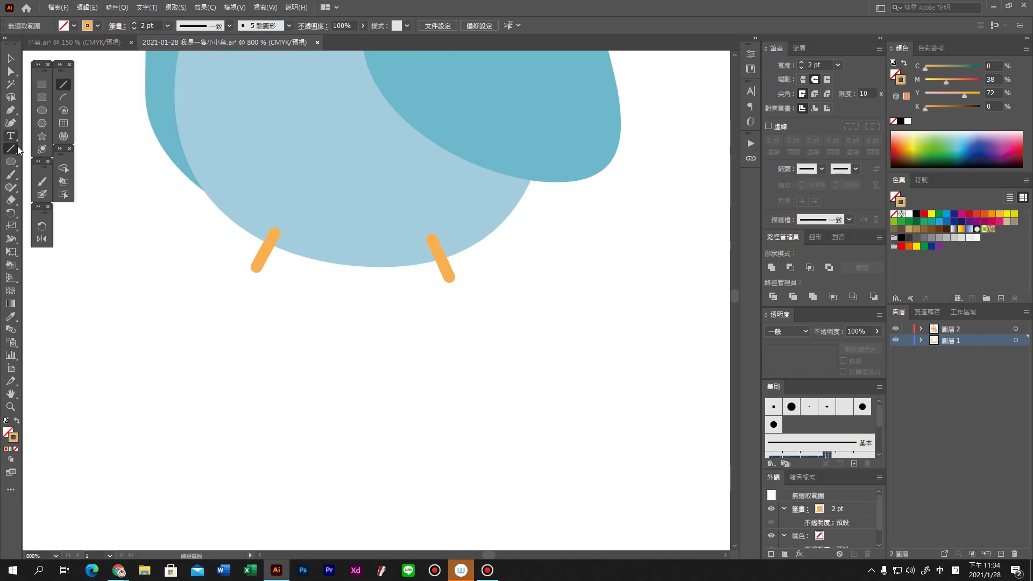
scroll(245, 276, "up", 3)
left_click_drag(215, 284, 270, 260)
Step: Draw a second curved toe on the foot with the Arc tool
left_click_drag(643, 276, 413, 264)
left_click_drag(392, 303, 431, 267)
scroll(431, 353, "down", 5)
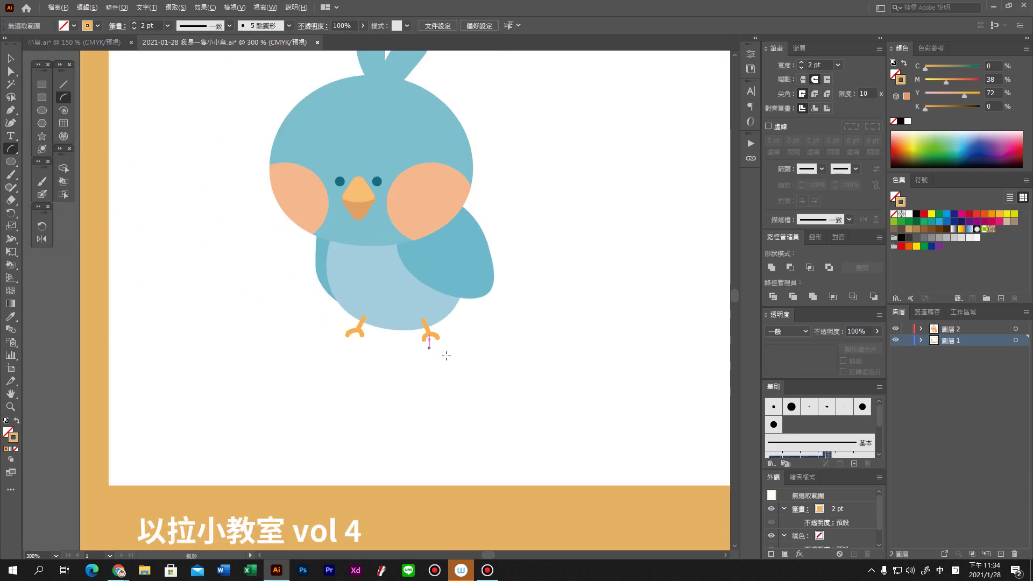
left_click_drag(436, 353, 319, 342)
scroll(326, 329, "up", 4)
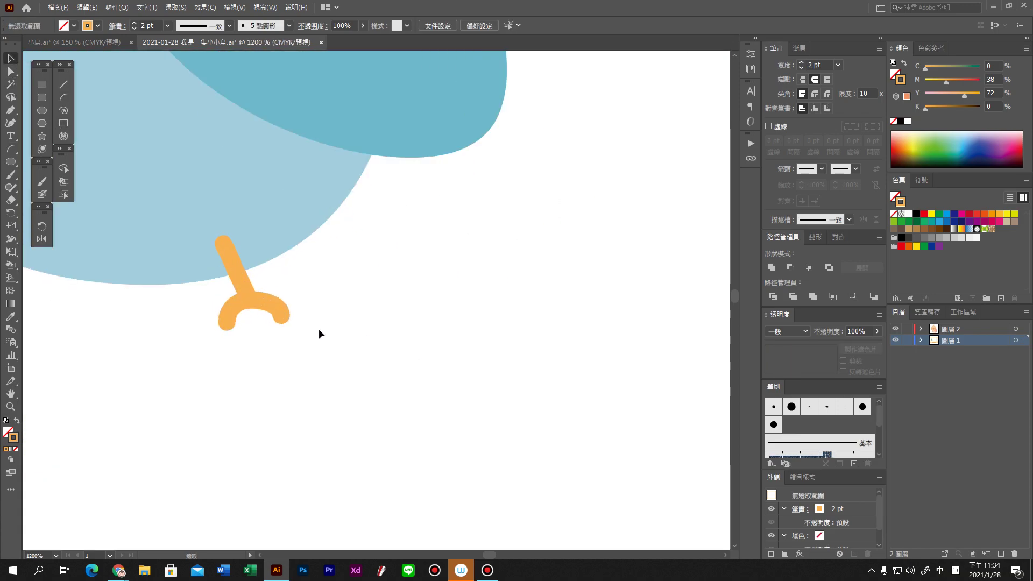
Step: Nudge the right foot's toe path into place, then select the whole blue bird
left_click_drag(205, 295, 206, 295)
left_click(323, 341)
mouse_move(342, 346)
left_mouse_down()
mouse_move(226, 293)
mouse_move(254, 288)
left_mouse_up()
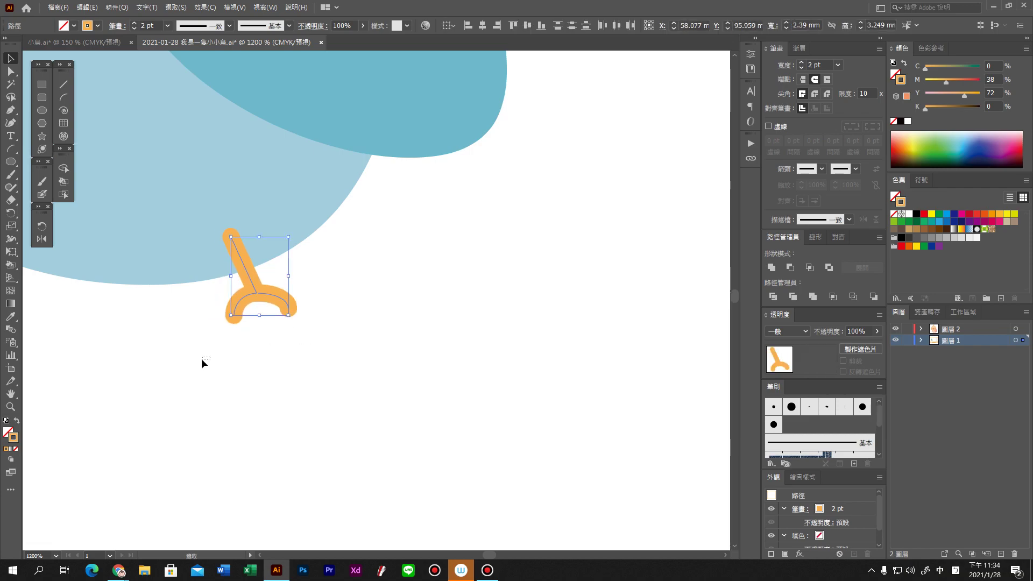
left_click(202, 358)
scroll(202, 358, "down", 2)
scroll(324, 381, "down", 2)
scroll(328, 383, "down", 2)
left_click_drag(381, 372, 167, 174)
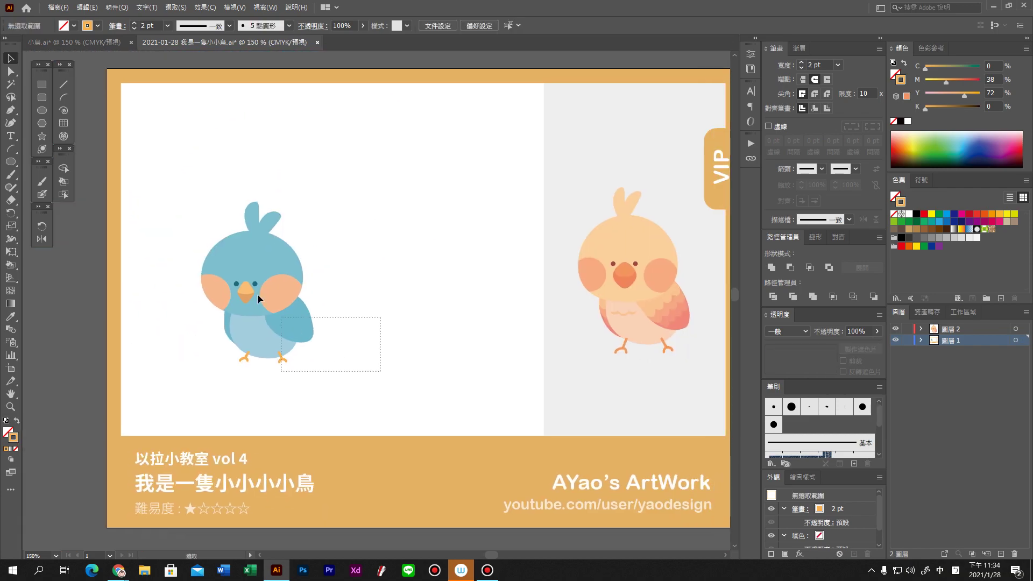
Step: Shift the blue bird up and left, then move the orange feet lower
left_click_drag(244, 248, 225, 237)
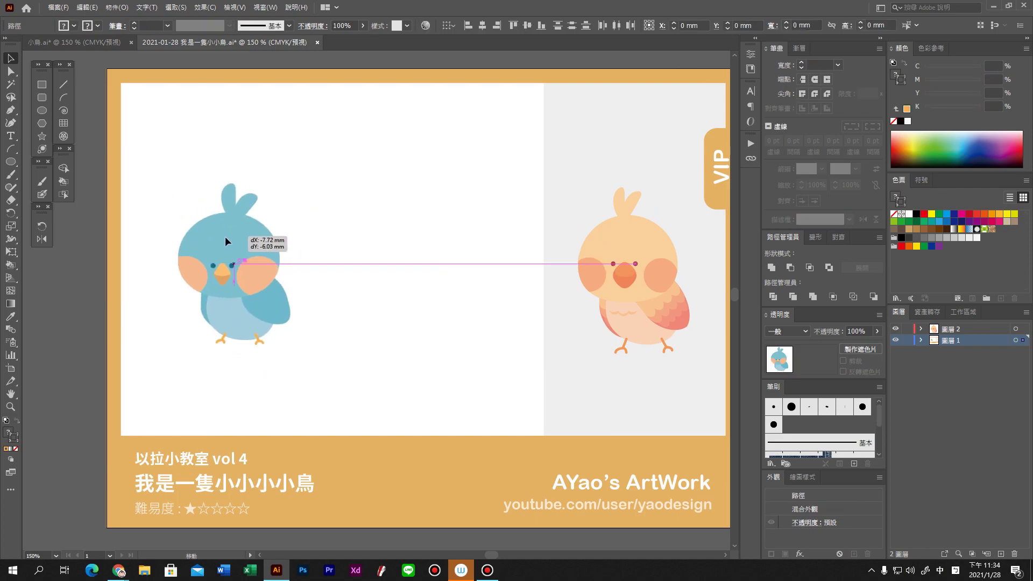
left_click(371, 238)
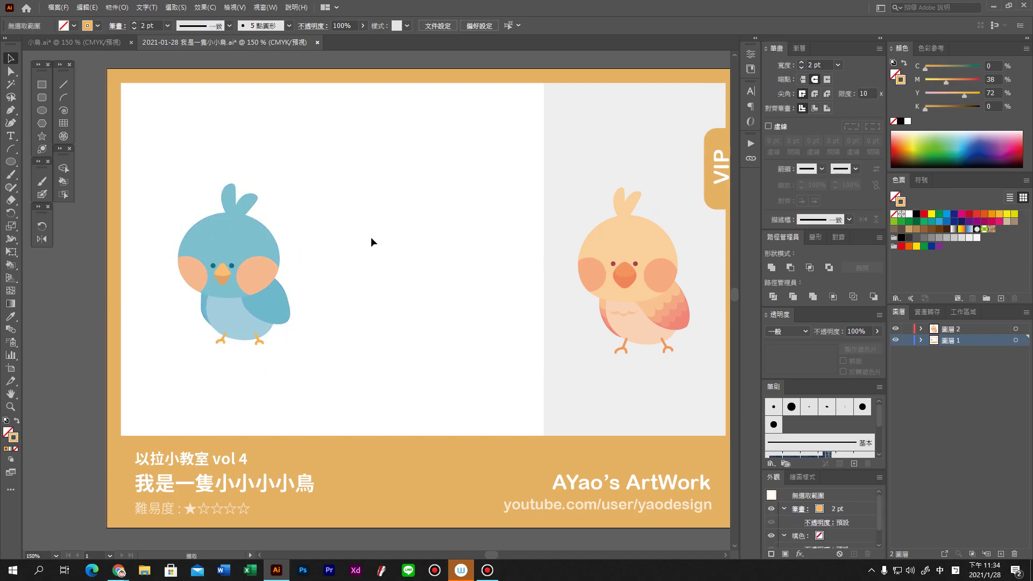
key("ctrl+plus")
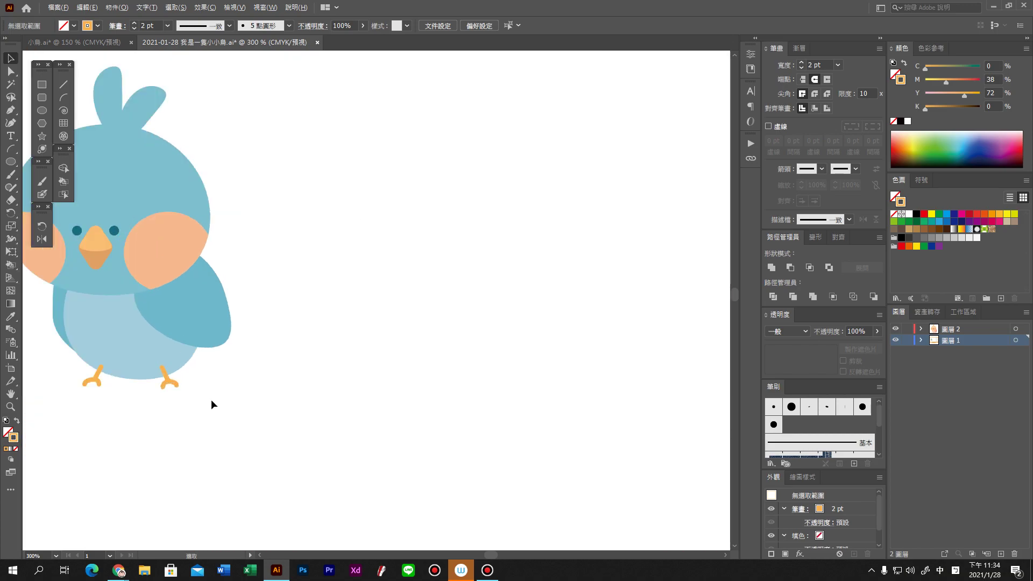
left_click_drag(268, 392, 364, 359)
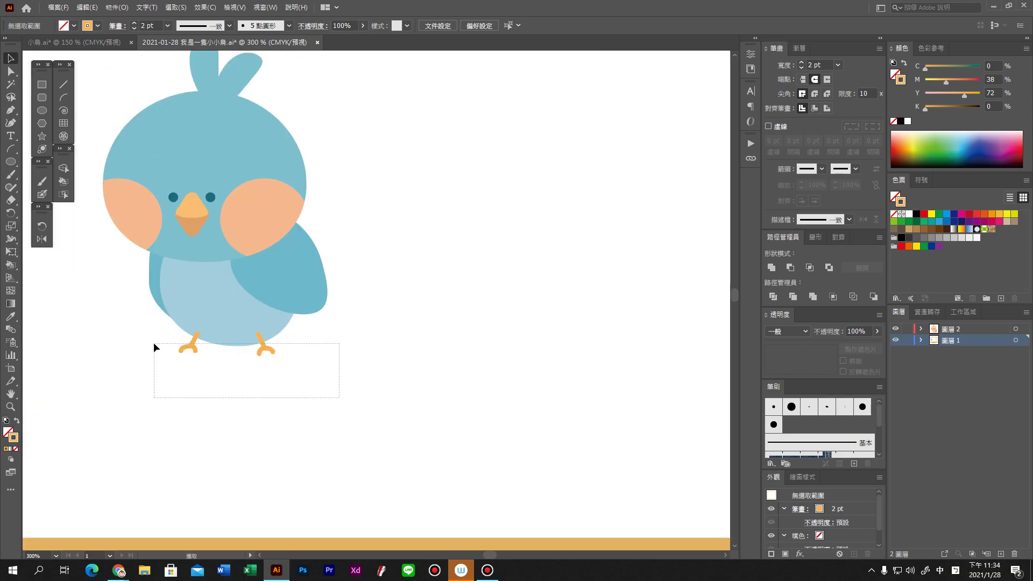
left_click_drag(341, 396, 153, 342)
scroll(223, 388, "up", 2)
left_click(160, 293)
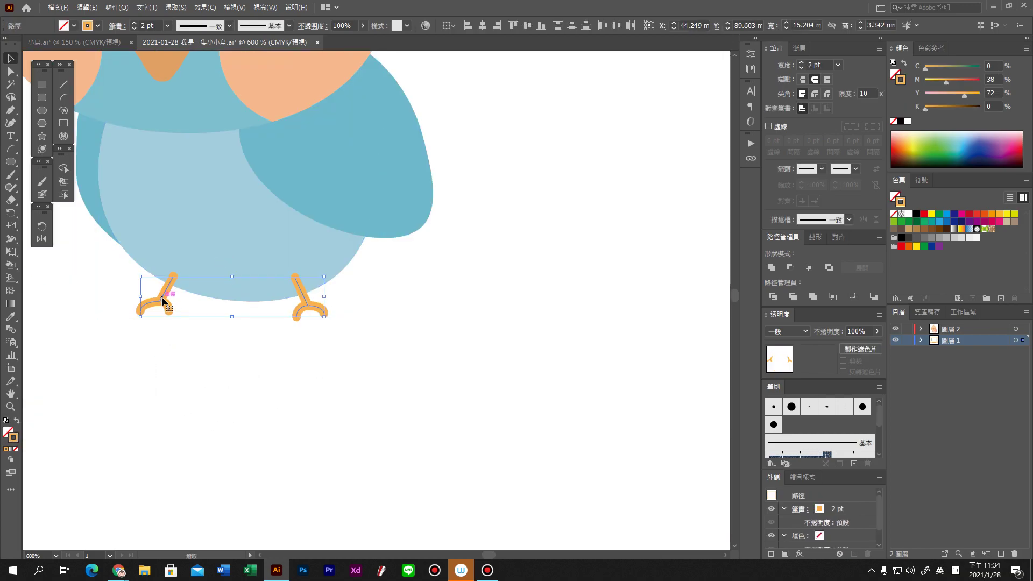
left_click_drag(161, 296, 160, 304)
Step: Pull the belly's bottom anchor down and adjust its curve with Direct Selection
left_click(235, 285)
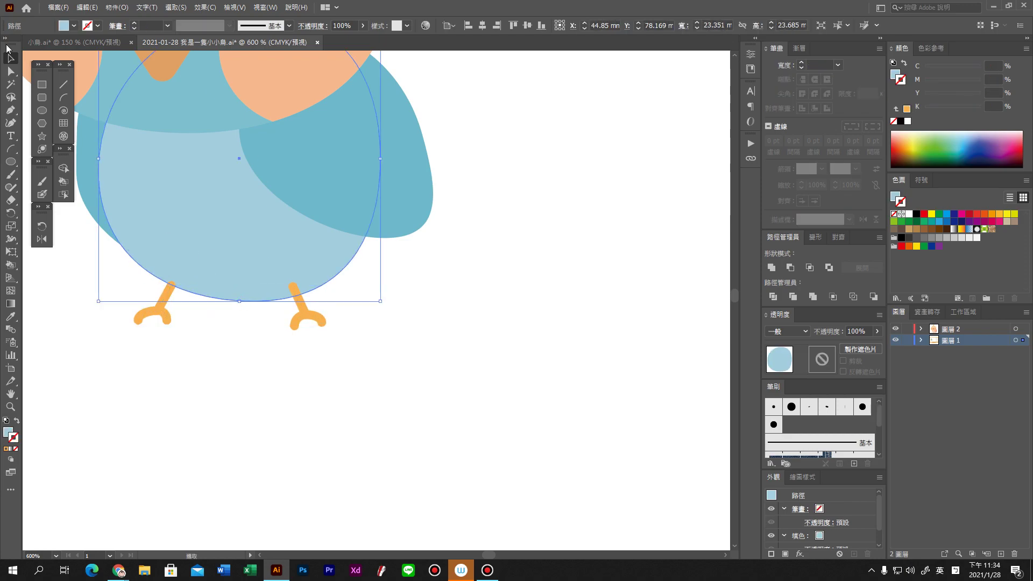
left_click(12, 72)
left_click(247, 307)
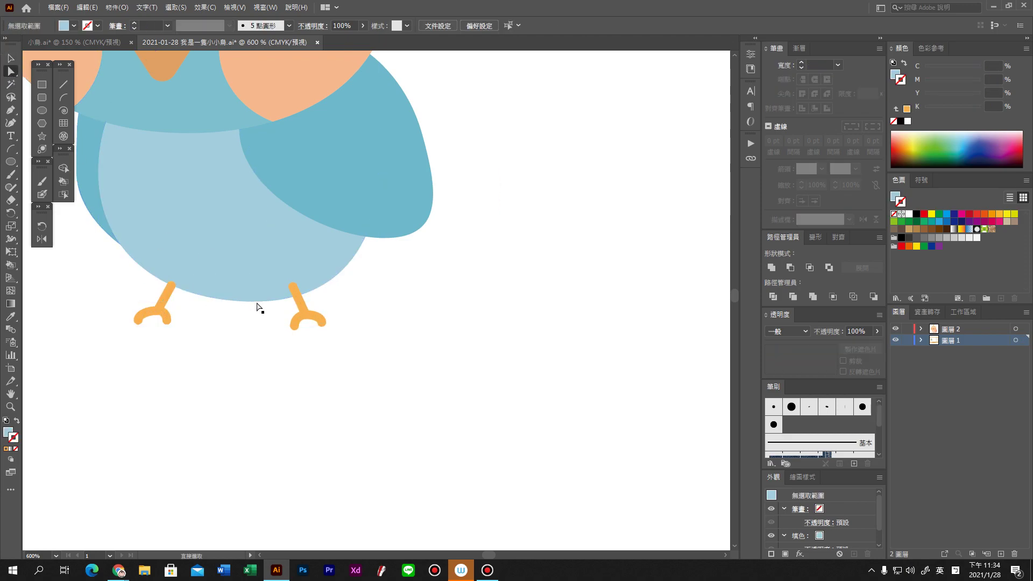
left_click_drag(253, 302, 244, 305)
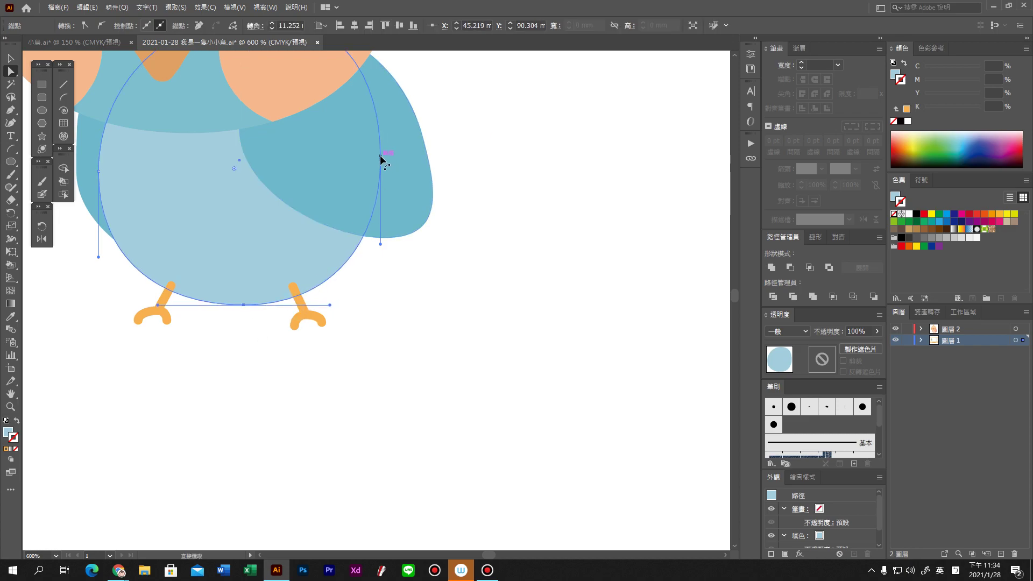
left_click_drag(385, 159, 385, 160)
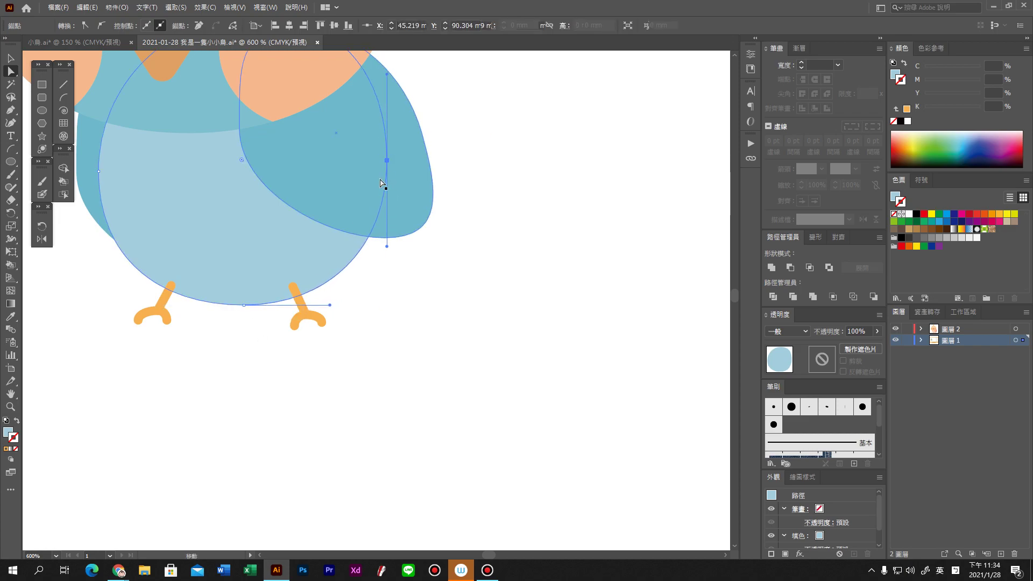
key("ctrl+0")
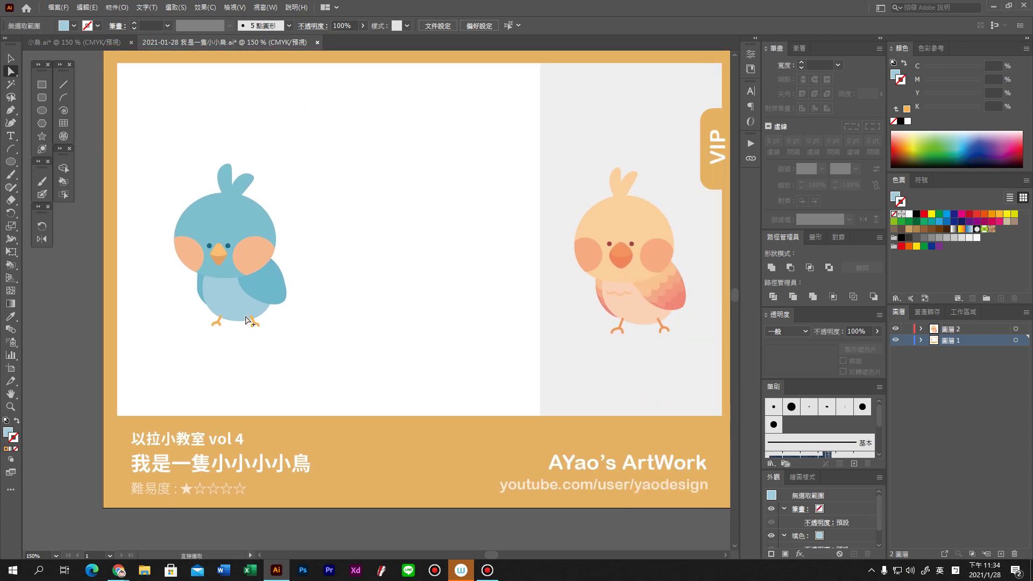
Step: Raise the left wing slightly and rotate it into place
key("ctrl+plus")
key("ctrl+plus")
left_click(160, 264)
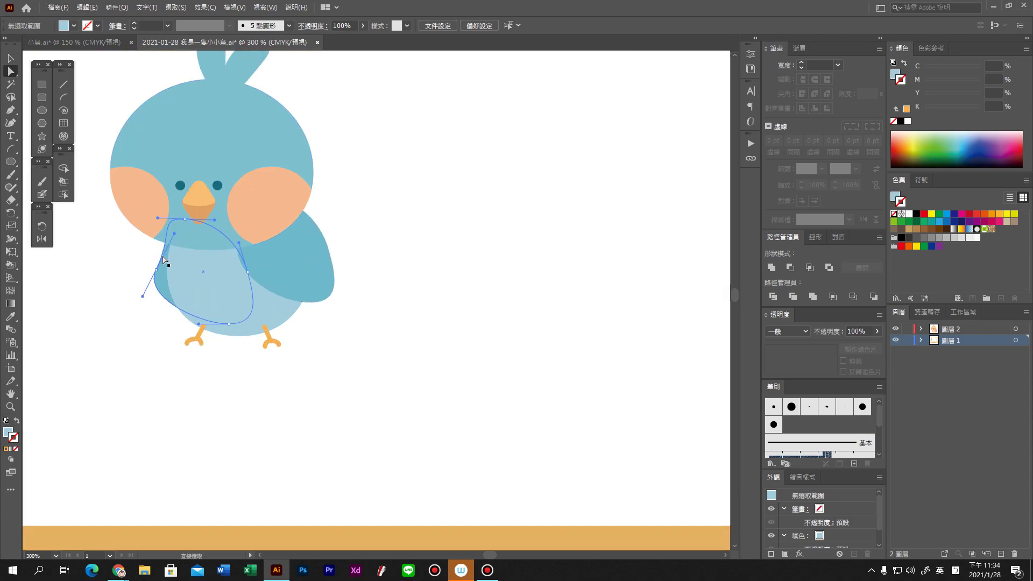
left_click_drag(160, 264, 161, 268)
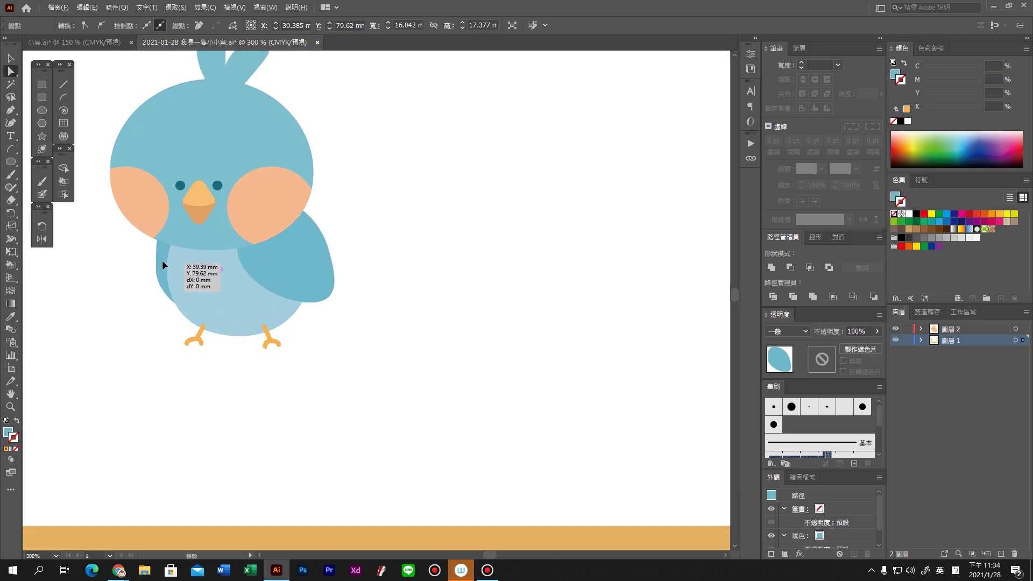
left_click_drag(160, 263, 160, 259)
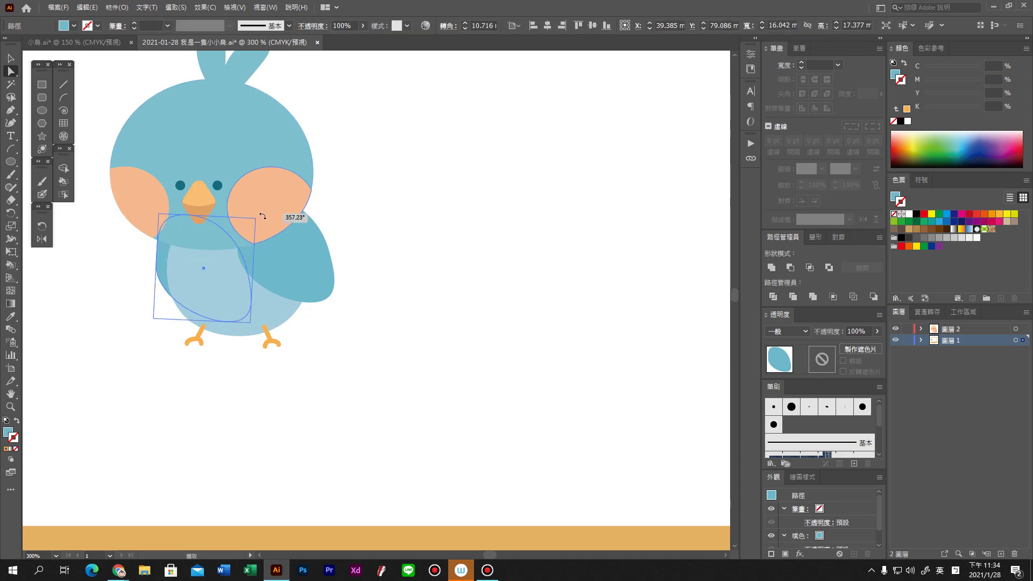
left_click_drag(257, 212, 276, 223)
key("ctrl+shift+a")
left_click_drag(165, 263, 158, 260)
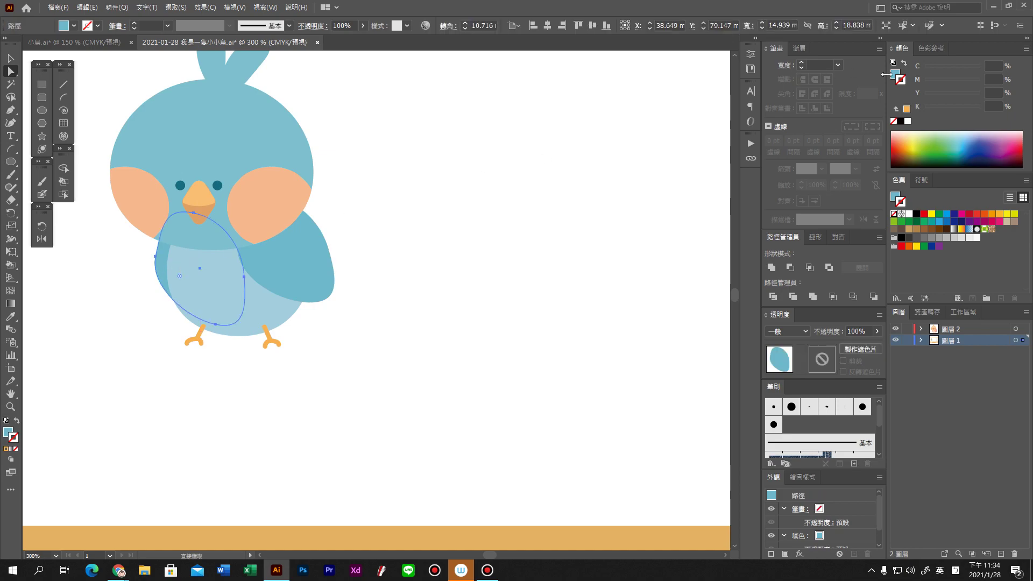
Step: Recolour the wings, head and crest to C52 M0 Y1 K14 sky blue
scroll(537, 226, "down", 1)
left_click(401, 264, "shift")
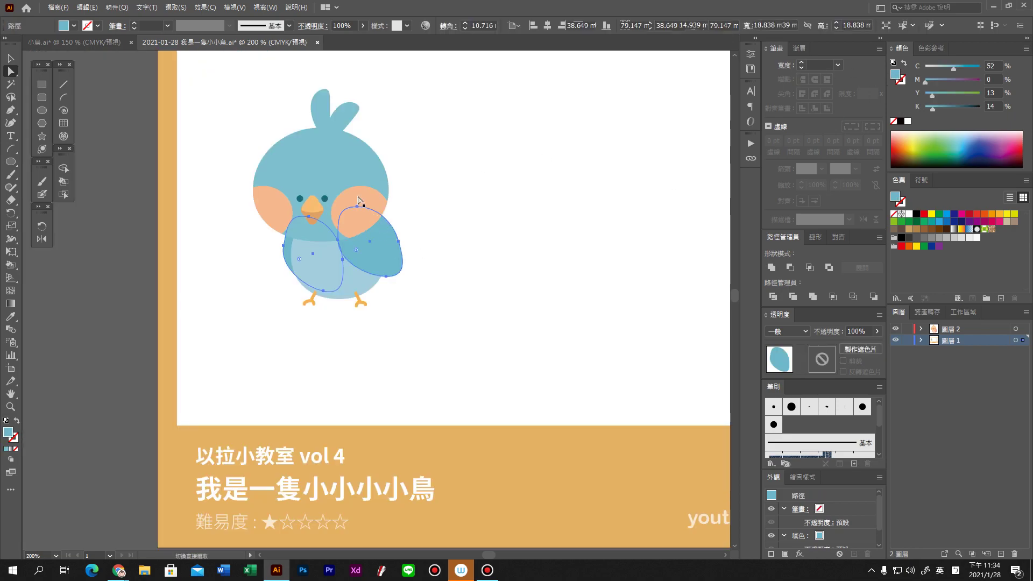
left_click(325, 126, "shift")
left_click_drag(294, 66, 380, 122)
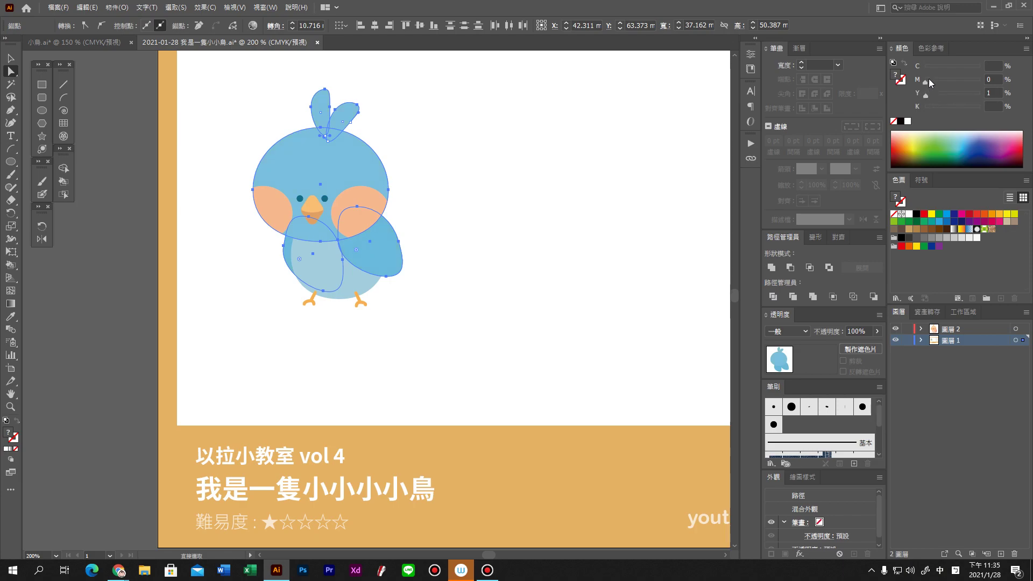
left_click(576, 236)
scroll(452, 302, "down", 1)
scroll(422, 320, "down", 1)
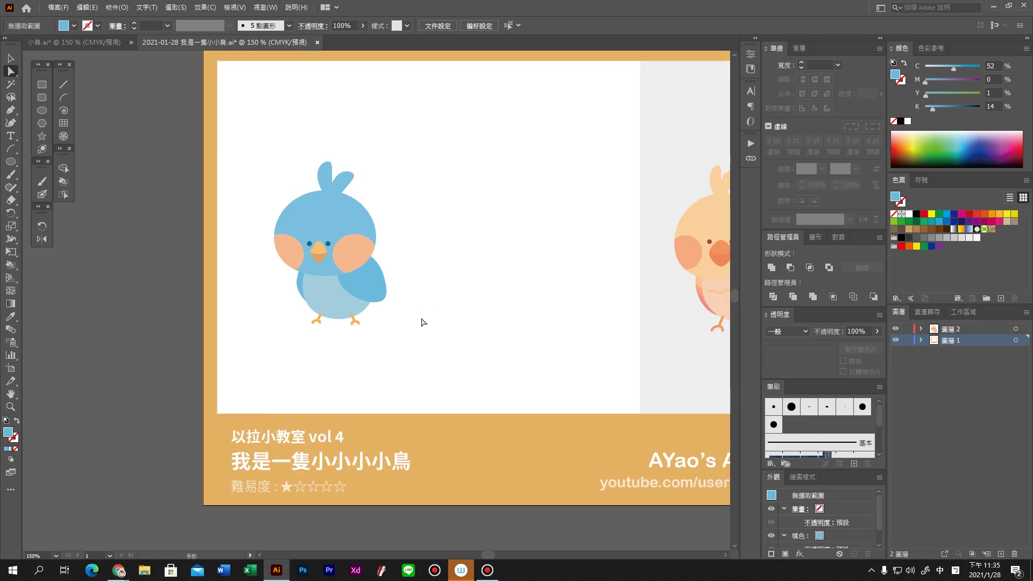
Step: Deepen the lower beak's orange by raising magenta to 49%
scroll(425, 320, "down", 1)
scroll(355, 288, "up", 4)
scroll(334, 301, "down", 2)
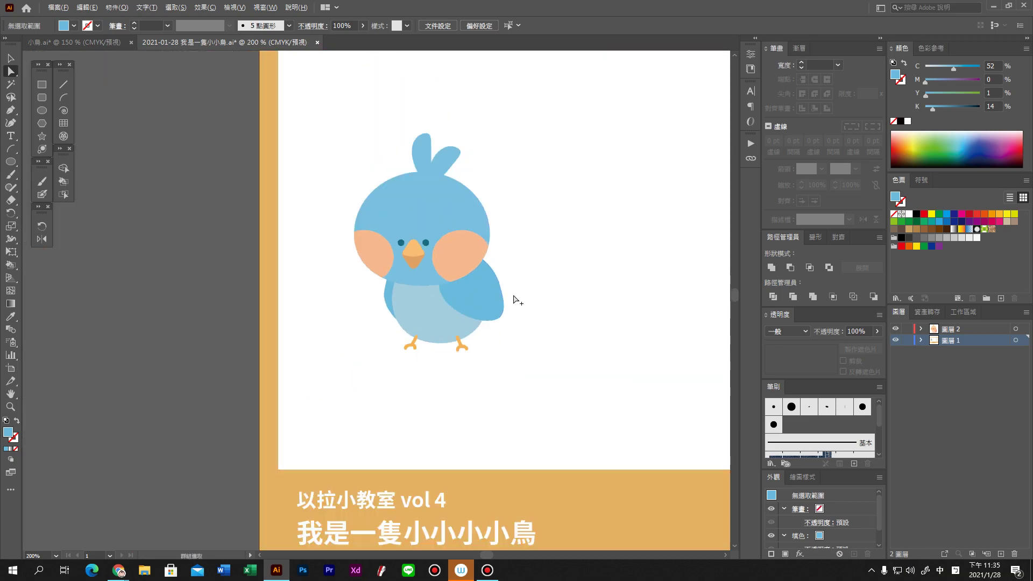
scroll(326, 328, "down", 1)
scroll(197, 291, "up", 4)
left_click(211, 242)
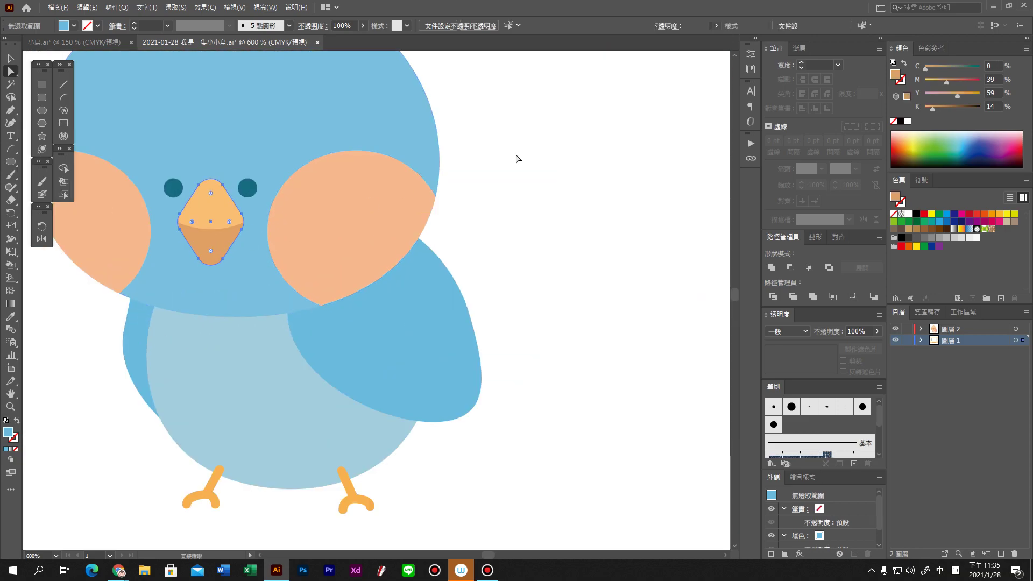
left_click(954, 80)
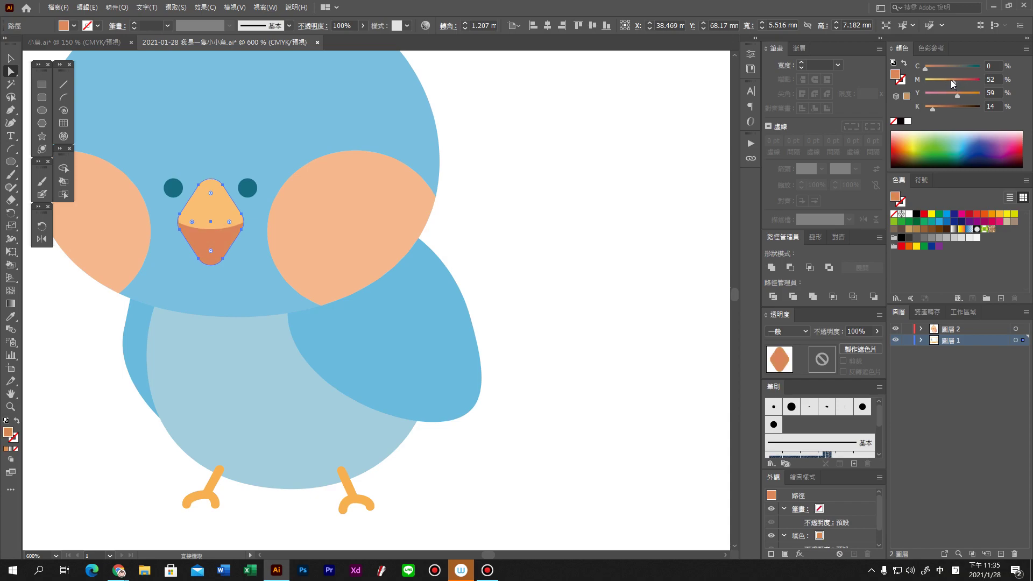
Step: Lighten the upper beak to M 31%, K 0% and bring the whole artboard into view
left_click(209, 203)
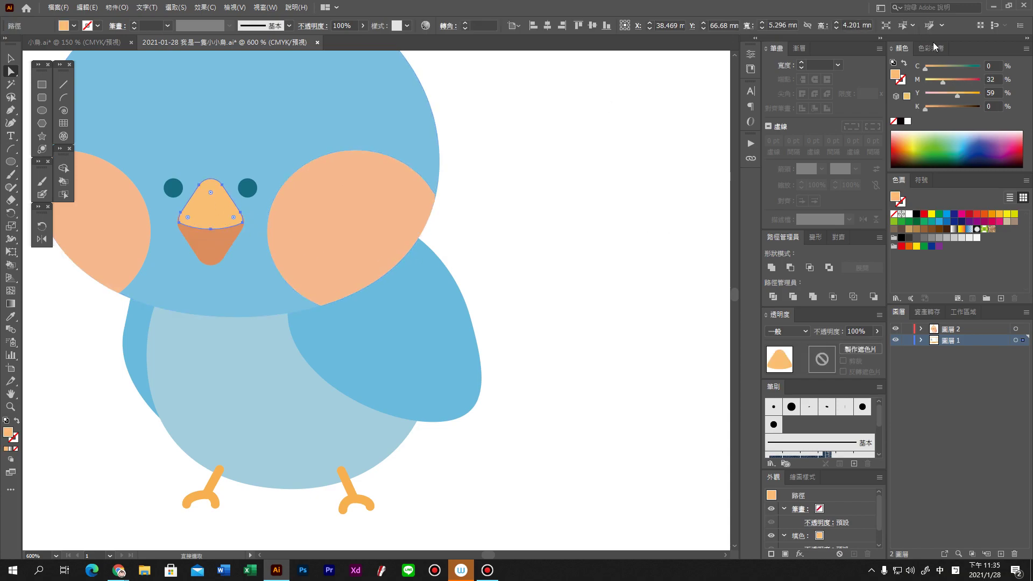
left_click_drag(948, 81, 943, 80)
left_click(580, 221)
scroll(580, 221, "down", 1)
scroll(580, 221, "down", 2)
scroll(403, 269, "down", 1)
left_click_drag(404, 301, 331, 277)
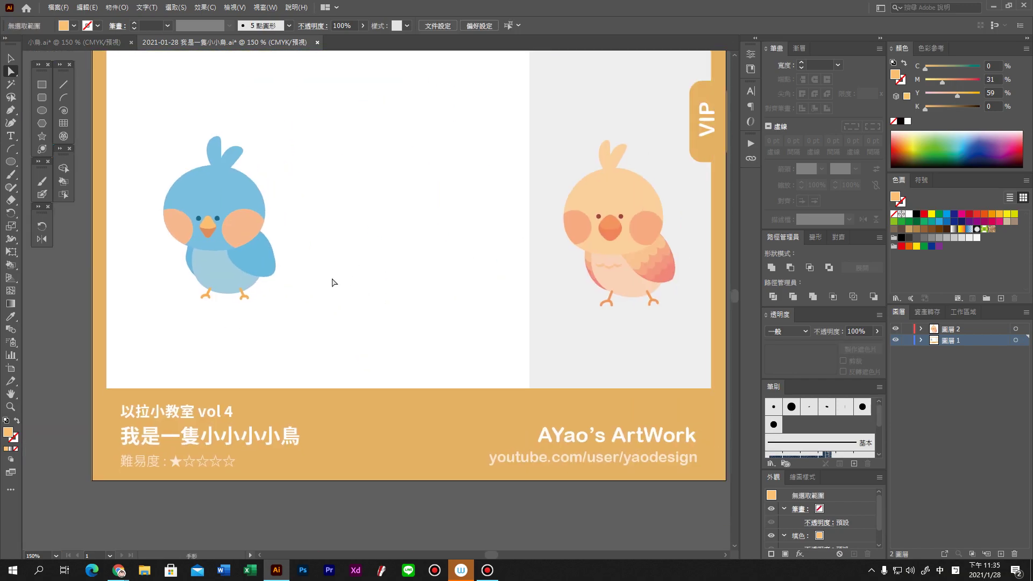
left_click(10, 58)
Step: Widen both beak halves and move them lower, then raise the right crest tuft
scroll(167, 225, "up", 4)
left_click(331, 272)
left_click(341, 280, "shift")
left_click_drag(369, 260, 345, 270)
left_click(605, 234)
scroll(604, 235, "down", 5)
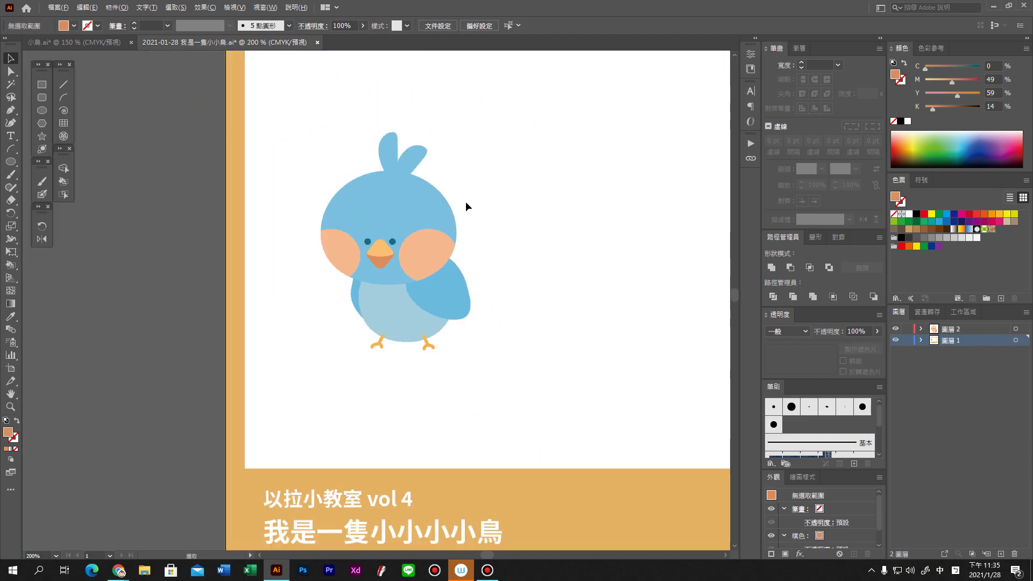
left_click_drag(418, 145, 418, 141)
left_click(493, 211)
Step: Shift the whole blue bird slightly to the right
scroll(494, 211, "down", 1)
scroll(386, 273, "right", 3)
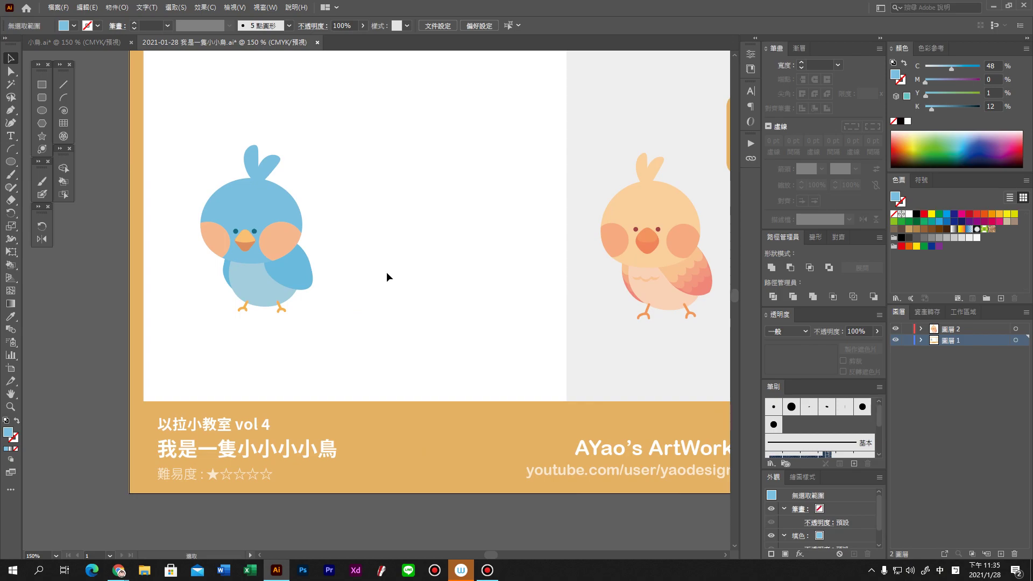
left_click_drag(377, 361, 178, 102)
left_click_drag(267, 257, 282, 250)
left_click_drag(173, 116, 366, 322)
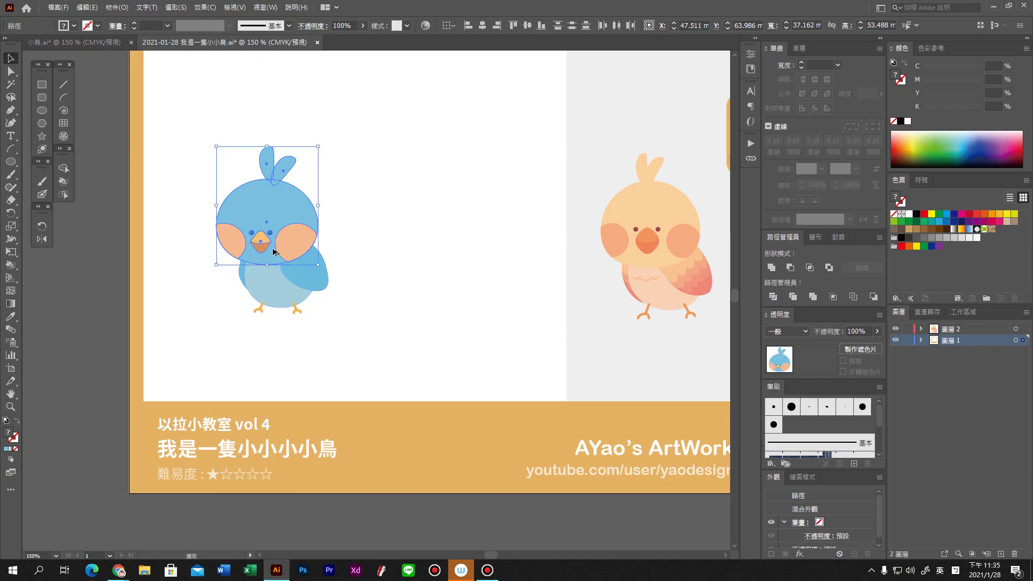
key("ctrl+plus")
key("ctrl+plus")
left_click_drag(275, 192, 278, 191)
Step: Nudge the right wing down and to the left
left_click(370, 305)
left_click_drag(371, 306, 365, 311)
left_click(420, 290)
key("ctrl+minus")
key("ctrl+minus")
Step: Move the blue bird back left beside the reference and save the file
left_click_drag(397, 343, 228, 121)
left_click_drag(316, 272, 305, 274)
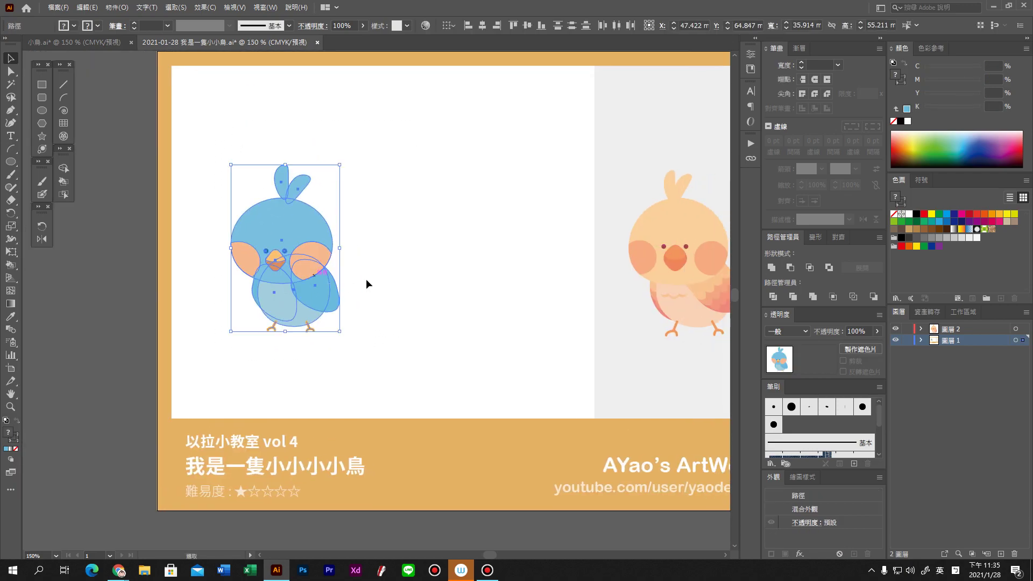
left_click(348, 279)
scroll(334, 274, "right", 5)
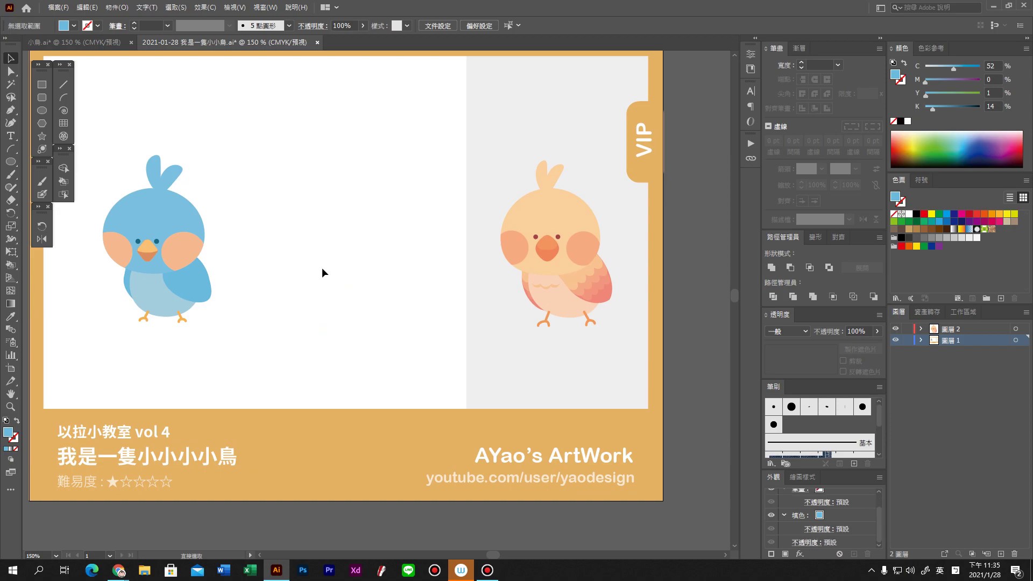
key("ctrl+s")
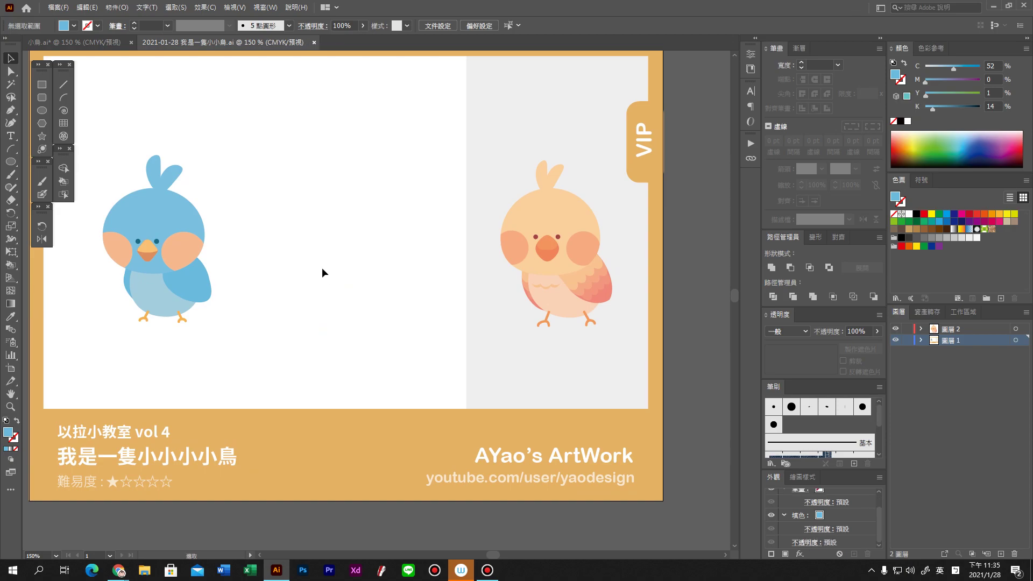